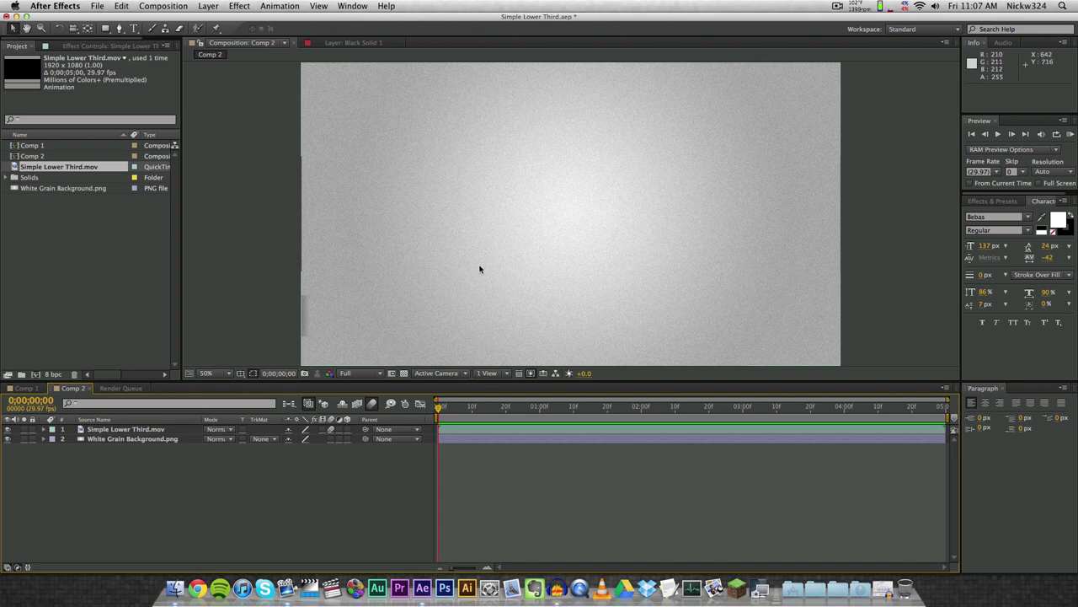
Step: Switch to Comp 1 and inspect the Black Solid 1 bar behind the NICK WILT title
click(344, 155)
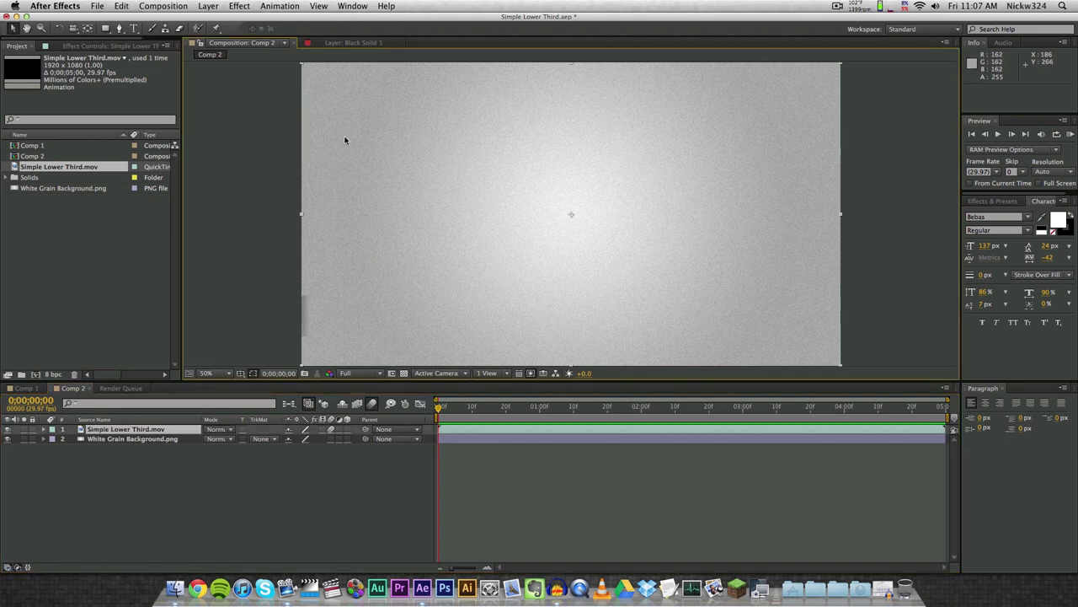
click(285, 140)
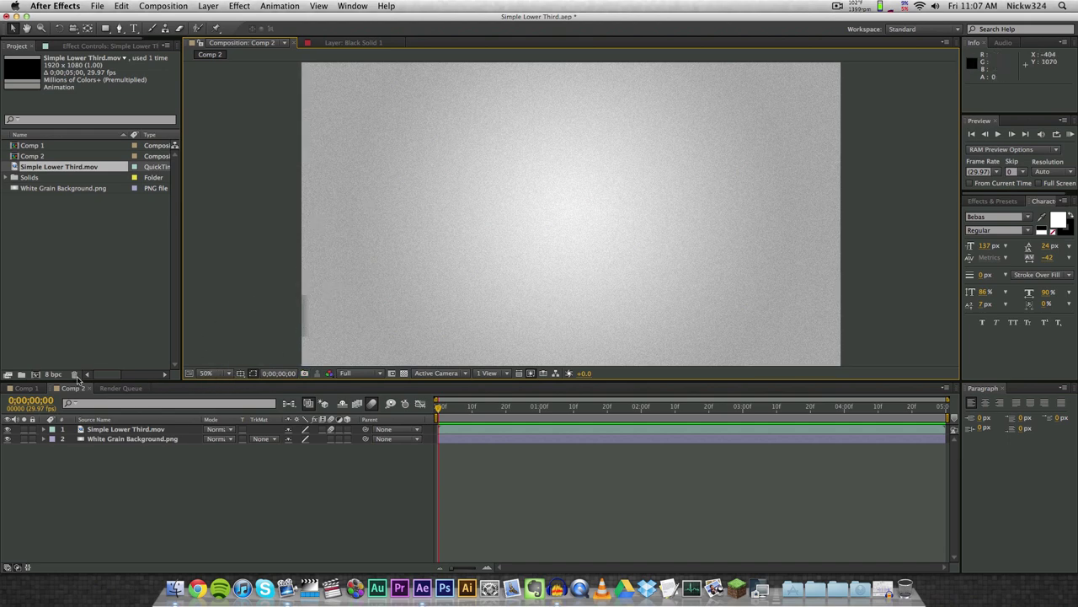
click(26, 388)
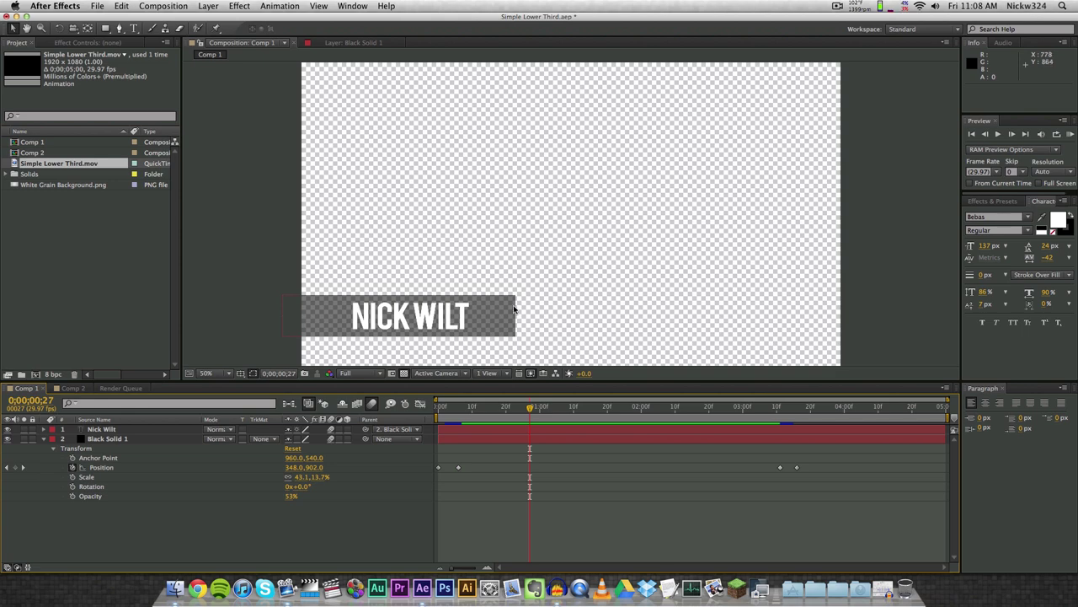
click(341, 318)
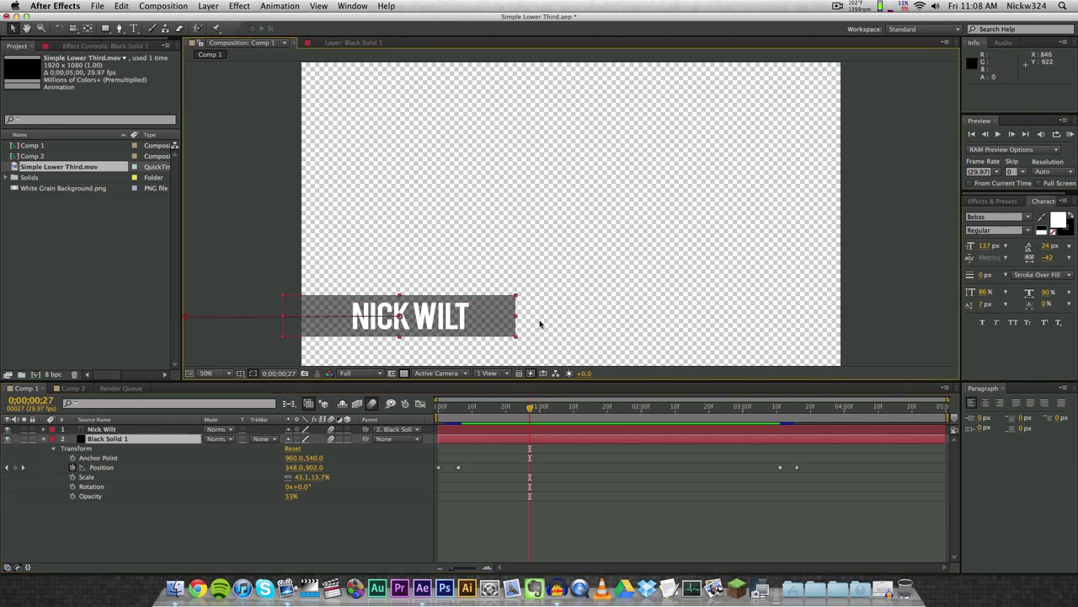
click(252, 218)
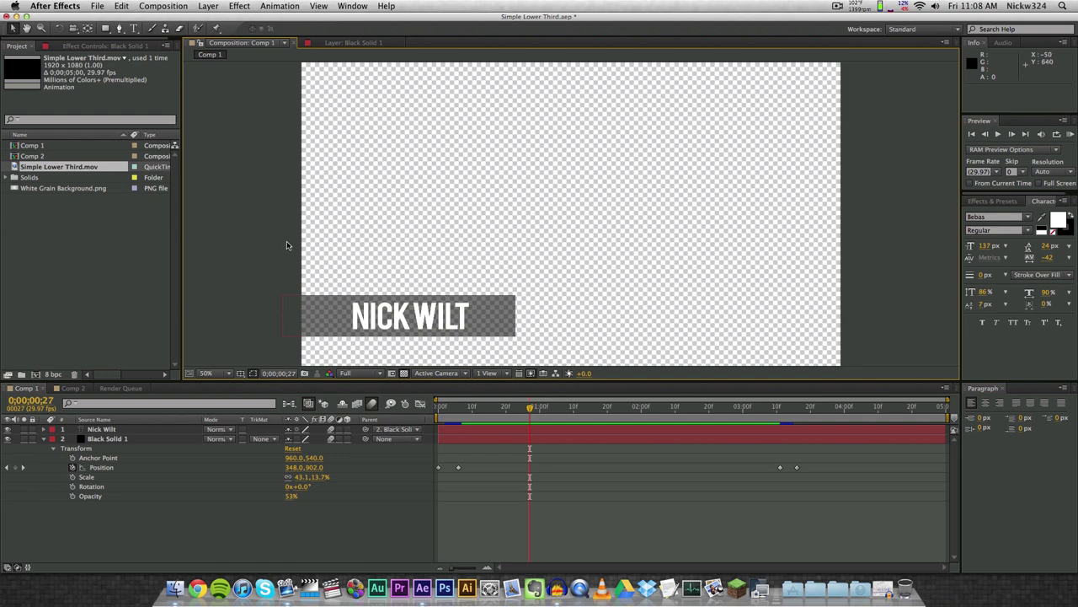
Step: Open Simple Lower Third.mov from the desktop in QuickTime Player
mouse_move(17, 17)
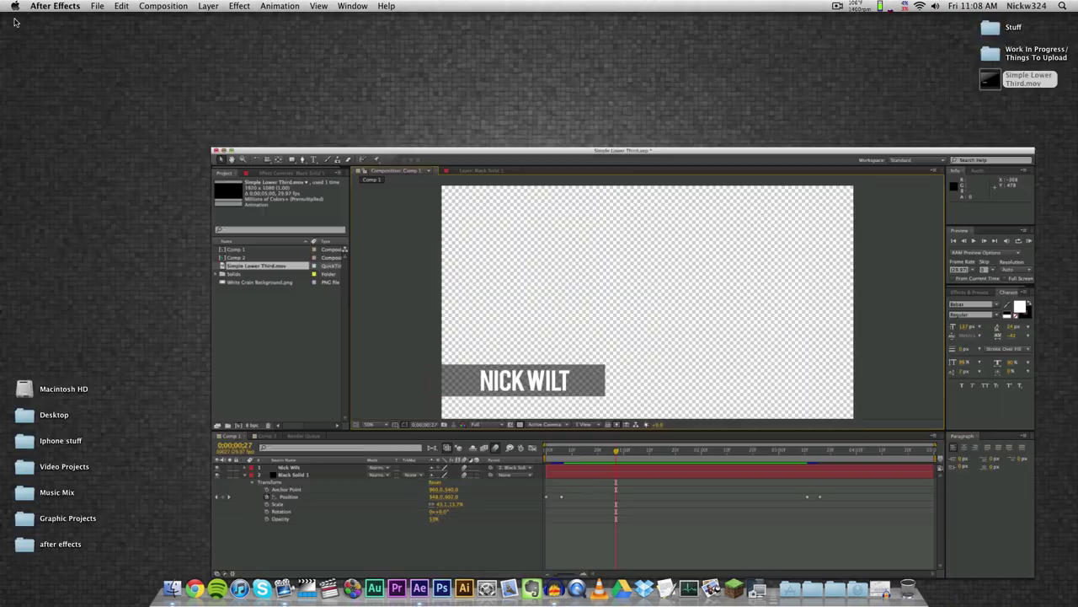
click(1029, 79)
click(1027, 100)
double_click(1026, 82)
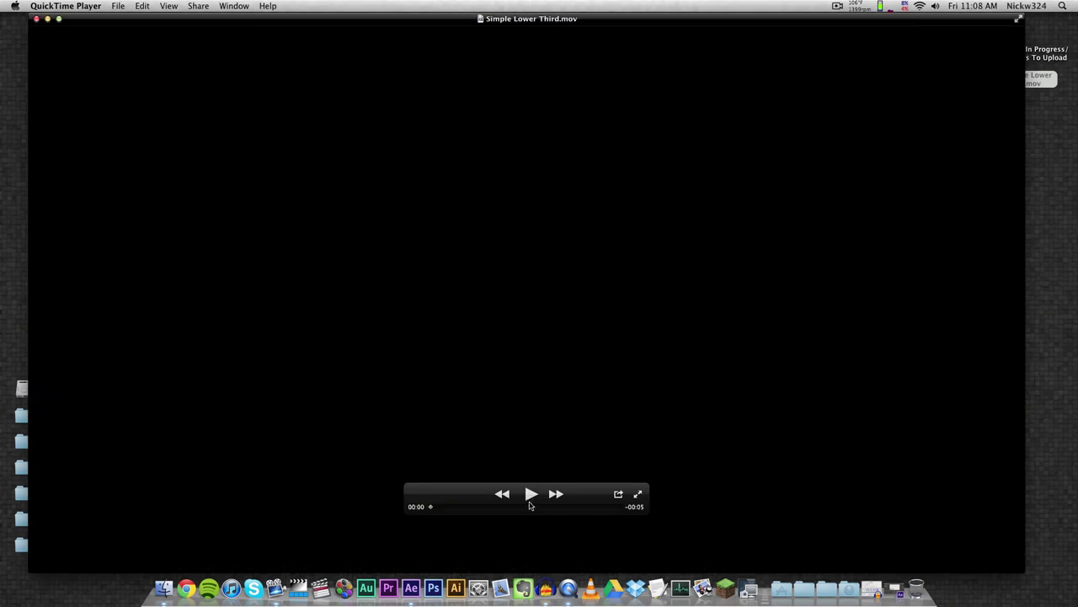
Step: Play and pause the NICK WILT movie, then close it and return to After Effects
click(531, 495)
click(531, 495)
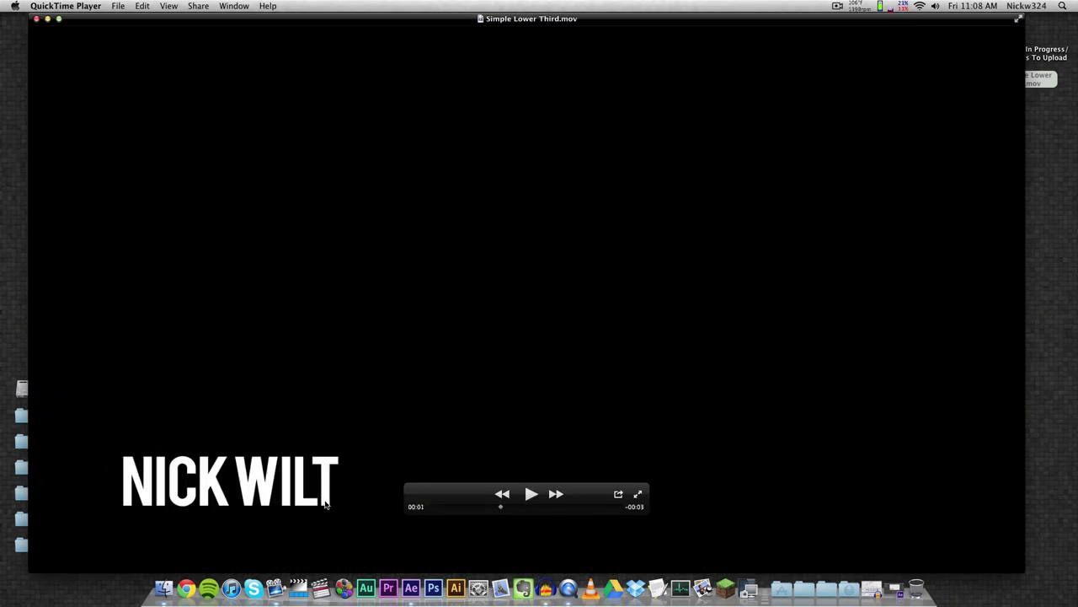
click(37, 20)
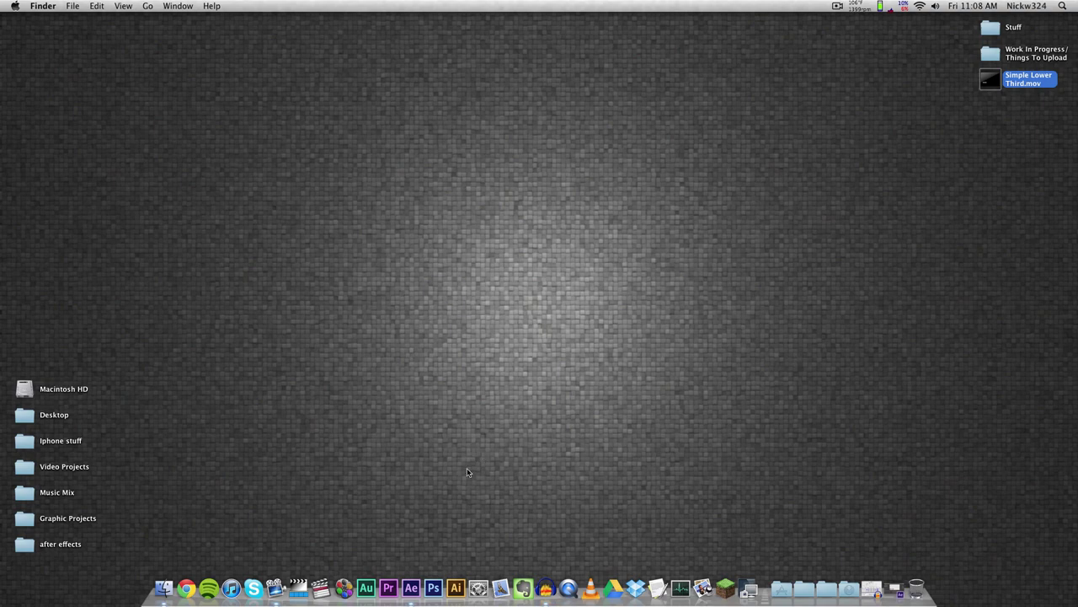
click(410, 587)
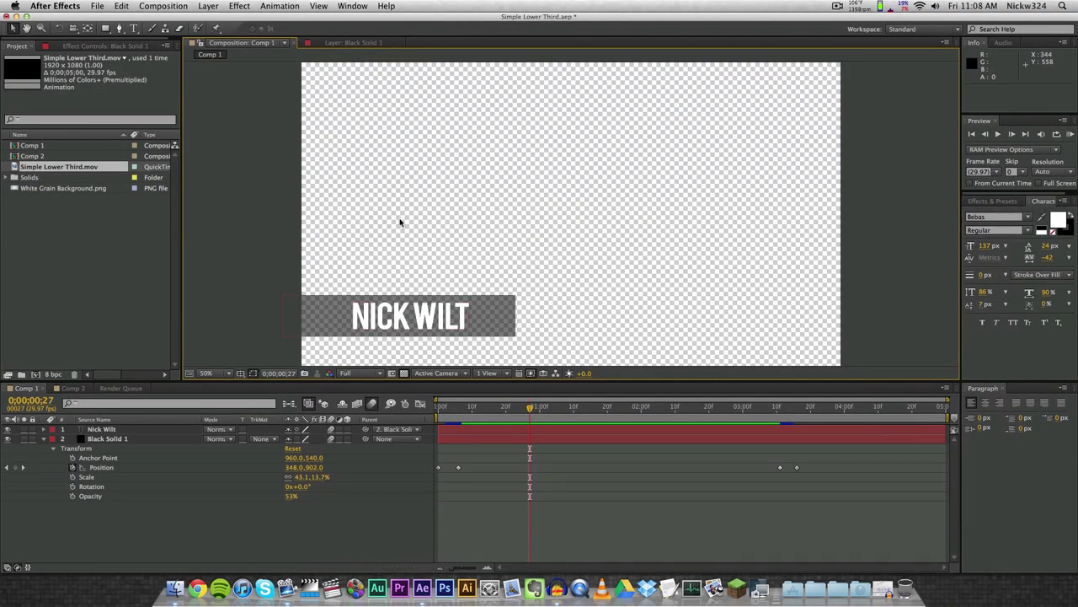
Step: RAM preview Comp 2 to watch the lower third over the white grain background
click(73, 388)
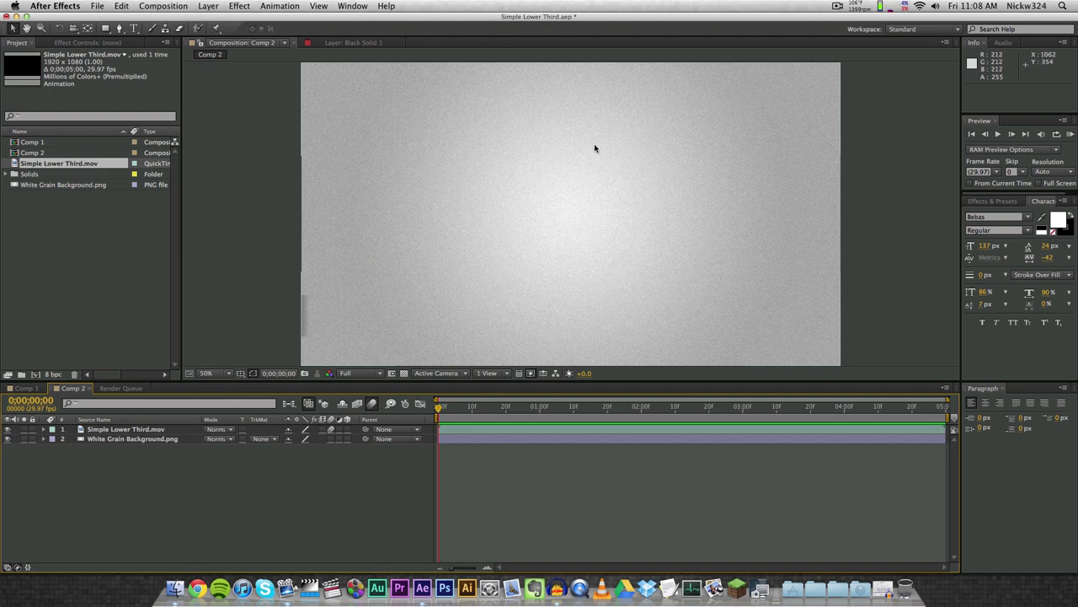
click(1072, 136)
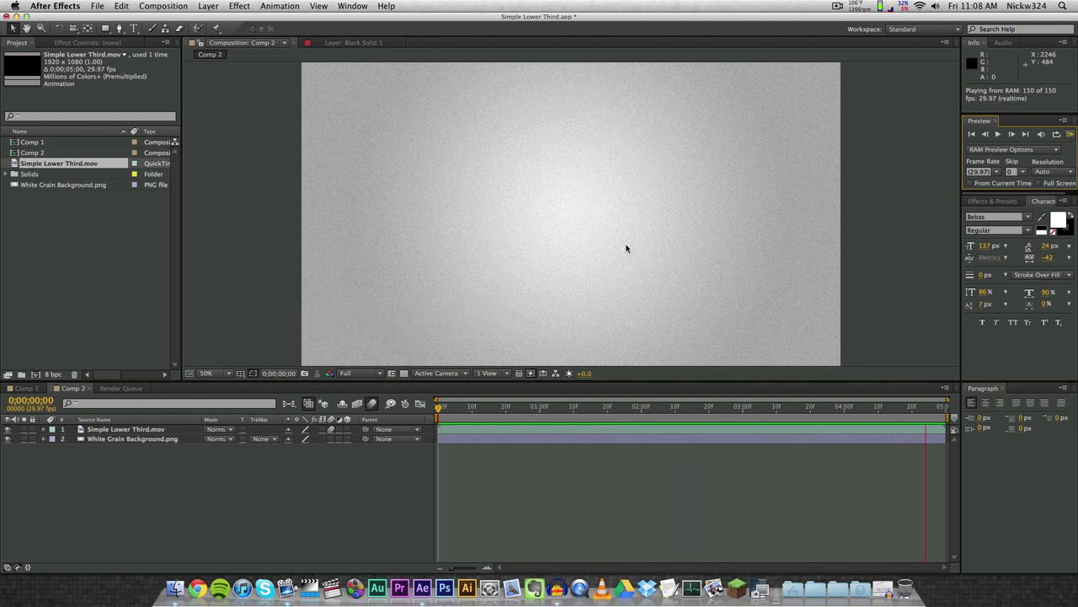
click(1073, 135)
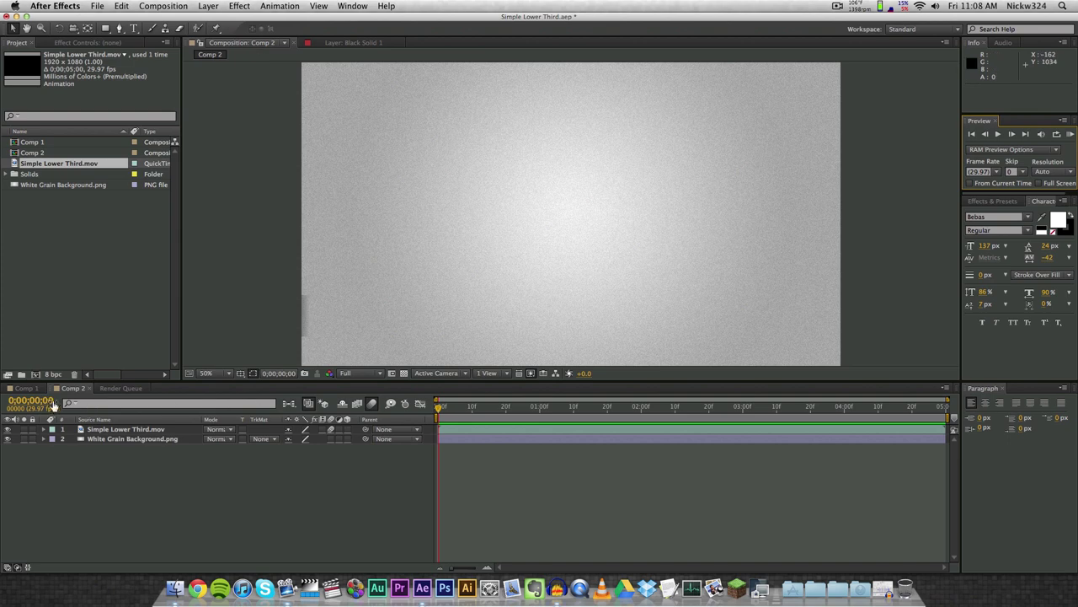
Step: Compare Comp 1 with Comp 2 and inspect Comp 2's Simple Lower Third.mov layer
click(26, 389)
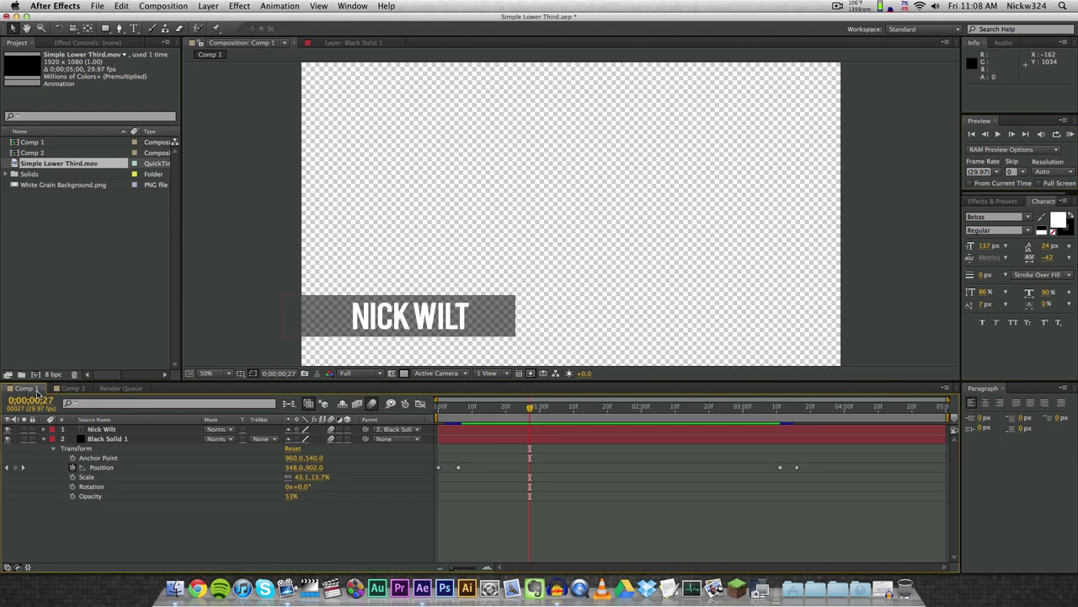
click(69, 390)
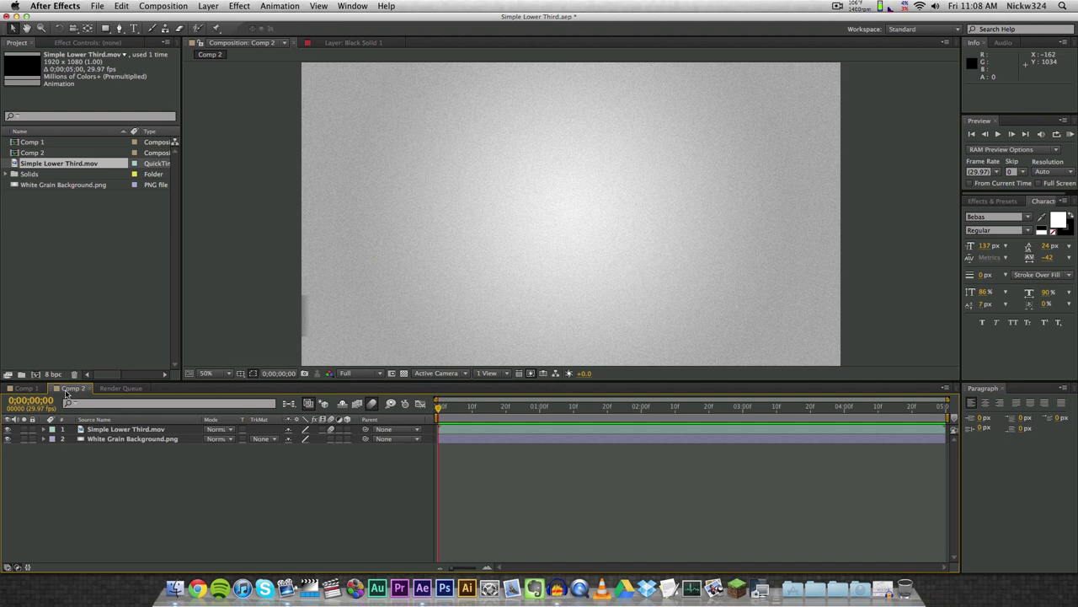
click(352, 143)
click(208, 147)
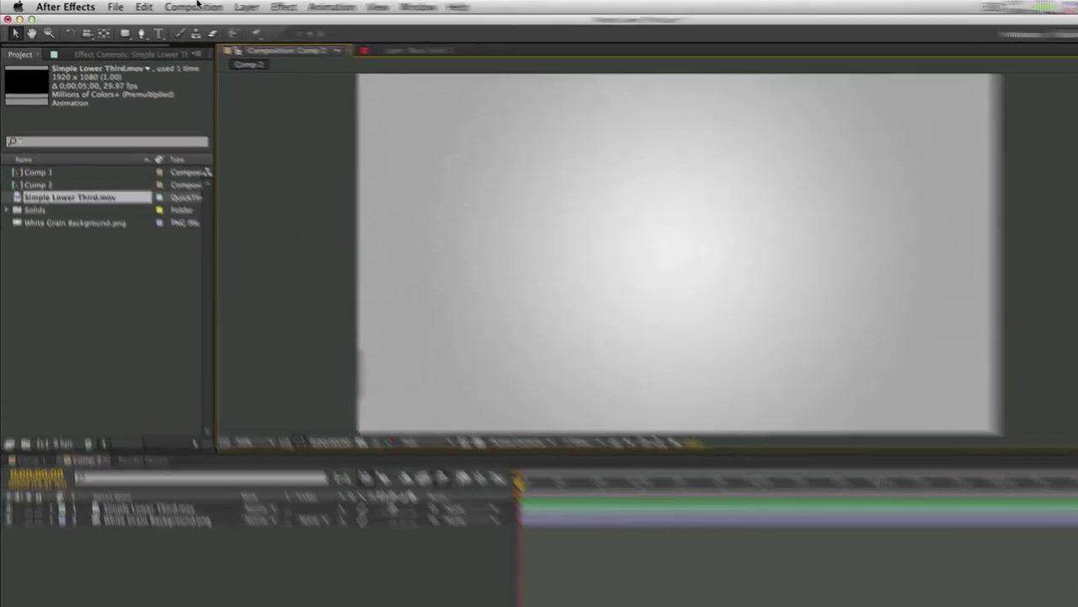
click(164, 6)
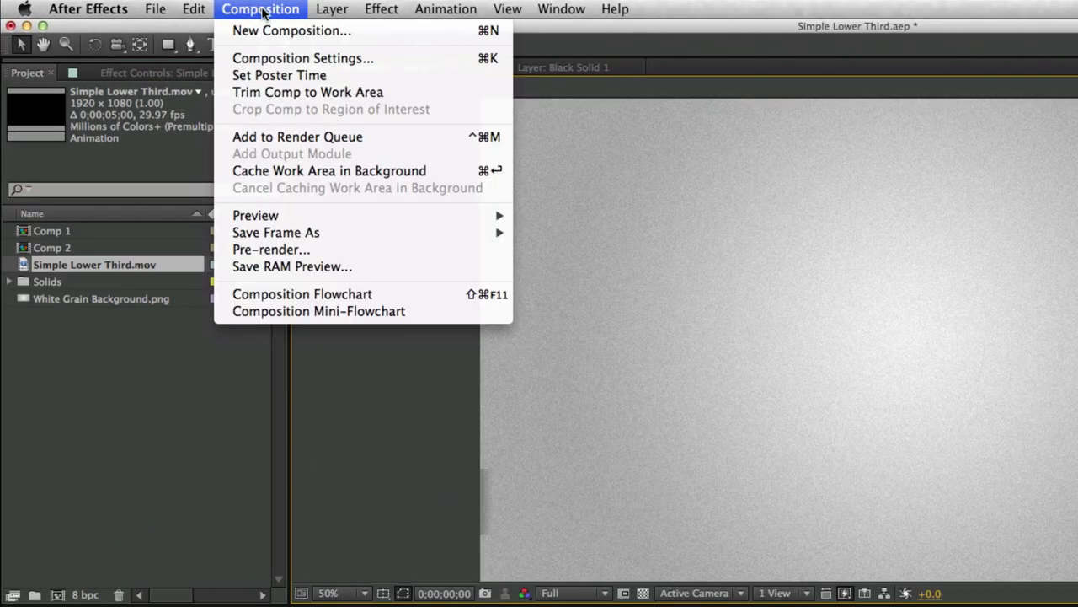
Step: Create Comp 3 using the HDTV 1080 29.97 preset with a 0;00;05;00 duration
click(261, 33)
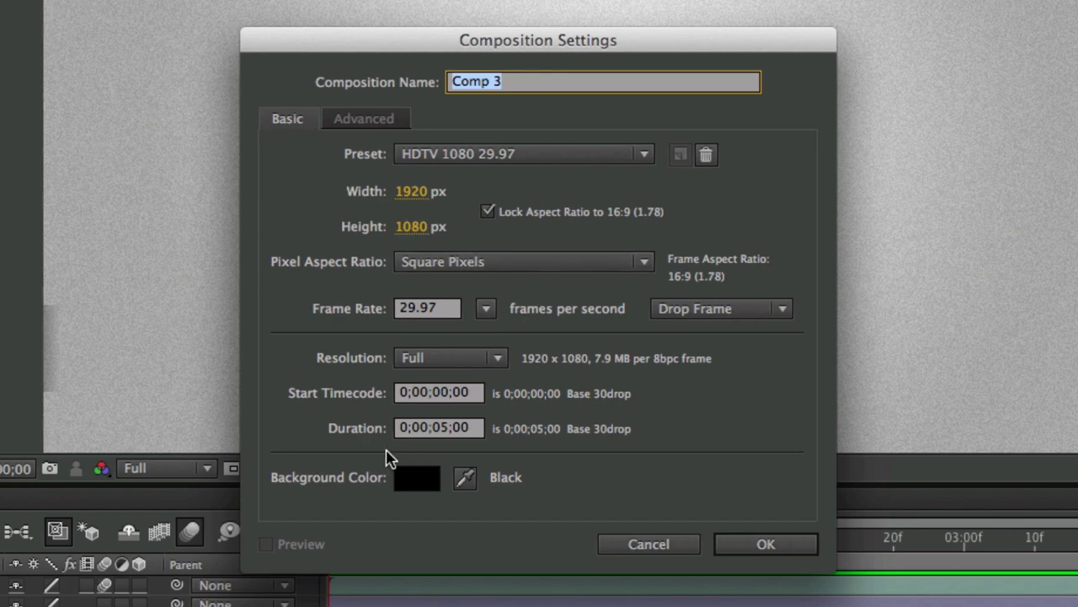
click(730, 549)
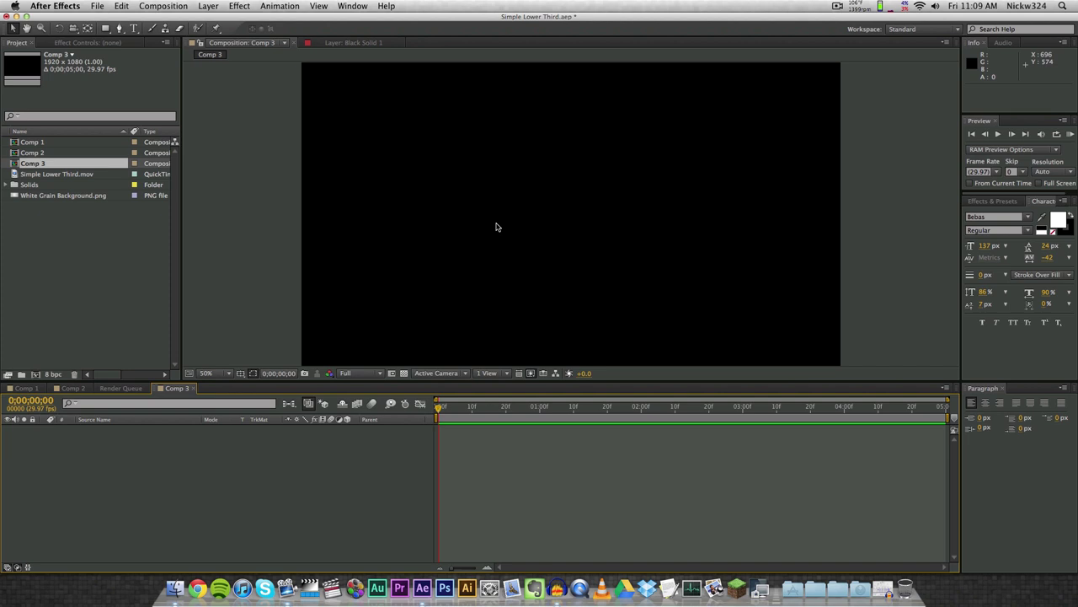
Step: Turn on Comp 3's transparency grid, comparing it against Comp 1
click(23, 387)
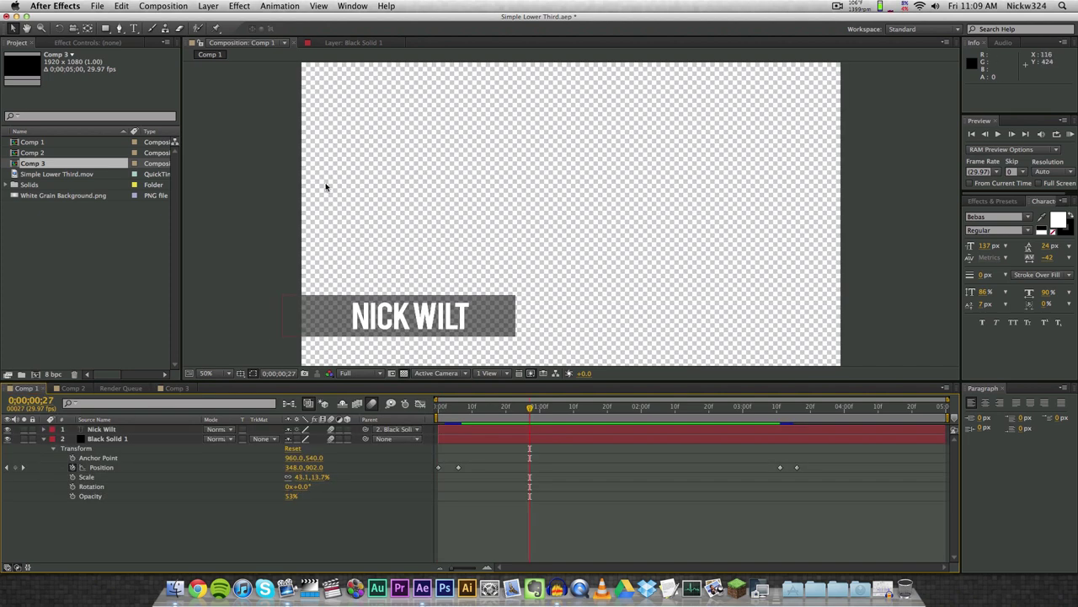
click(172, 388)
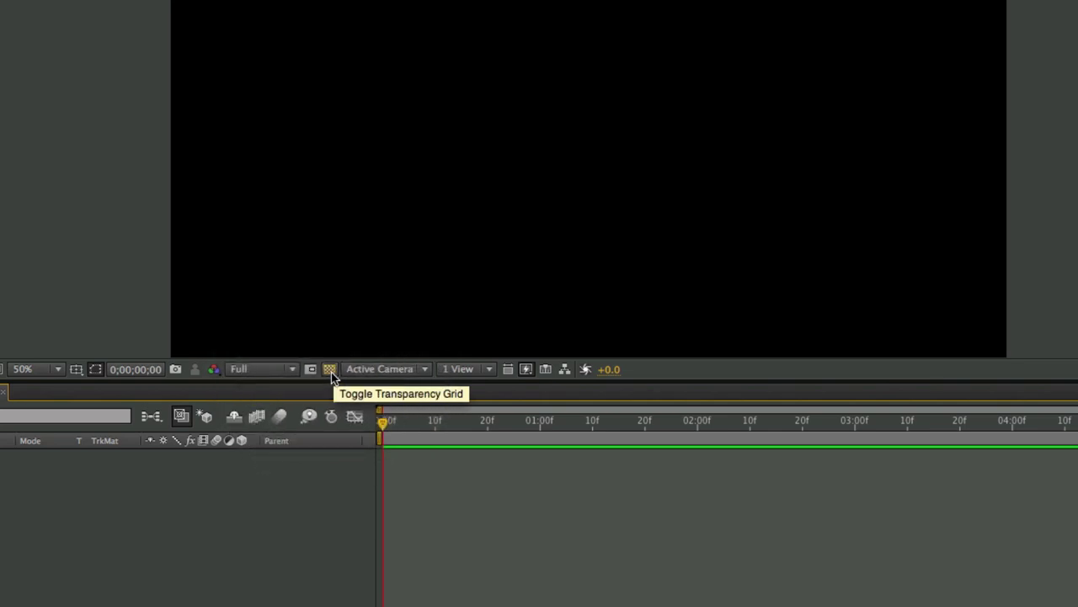
click(330, 370)
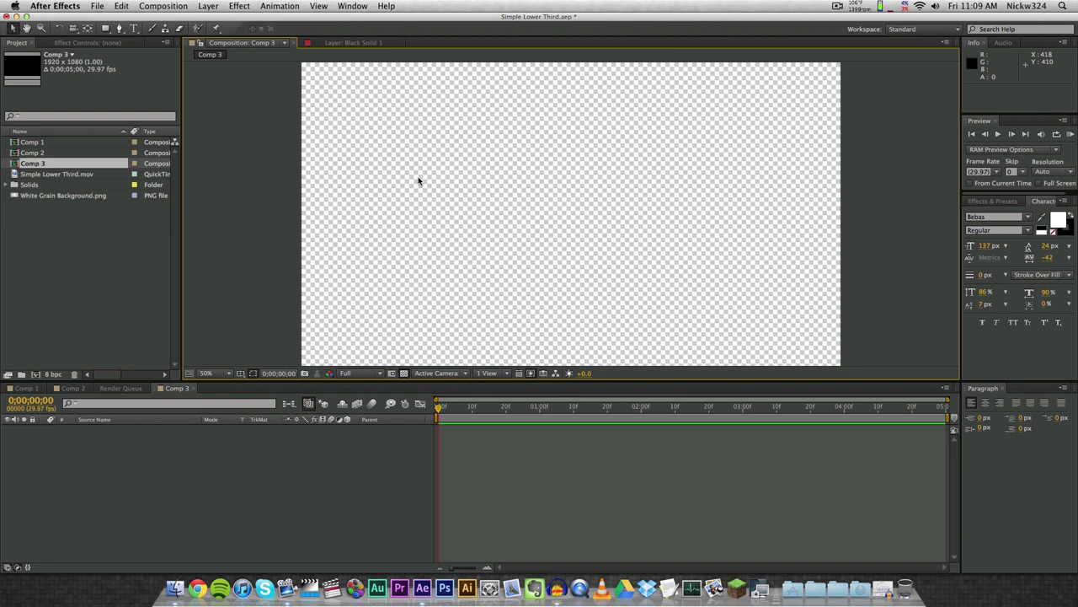
click(30, 389)
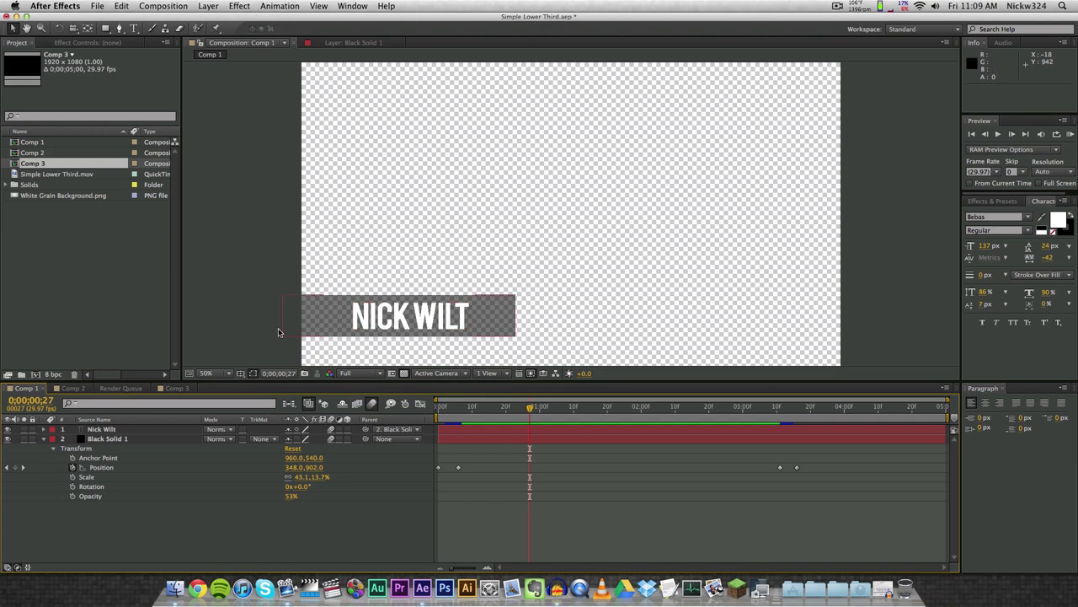
click(176, 388)
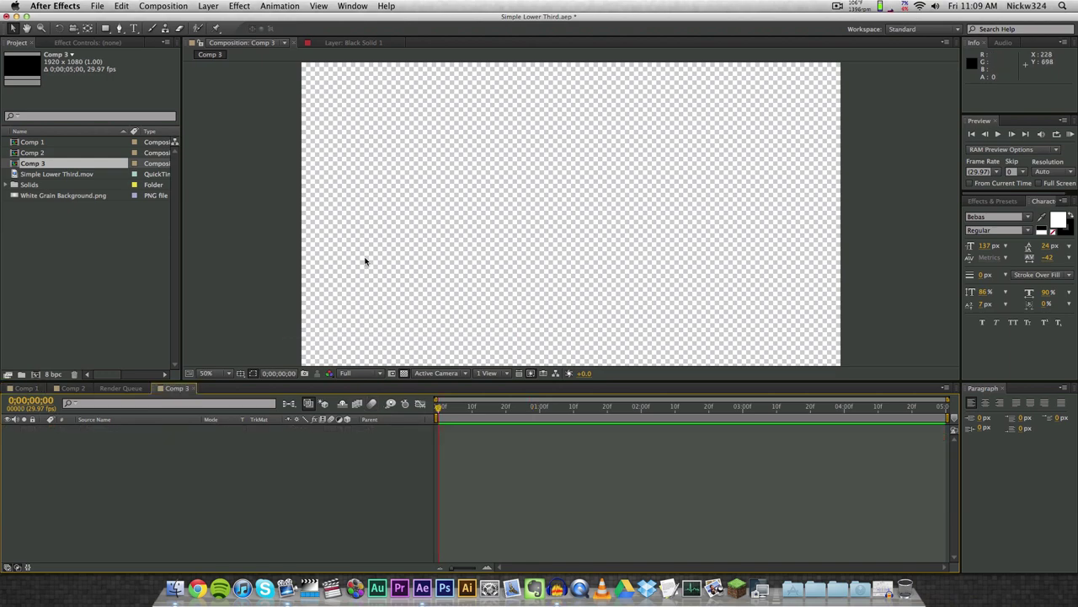
Step: Add a black solid and scale it into a thin lower-left band, 43.5×14.1% at 314,886
click(208, 6)
mouse_move(211, 21)
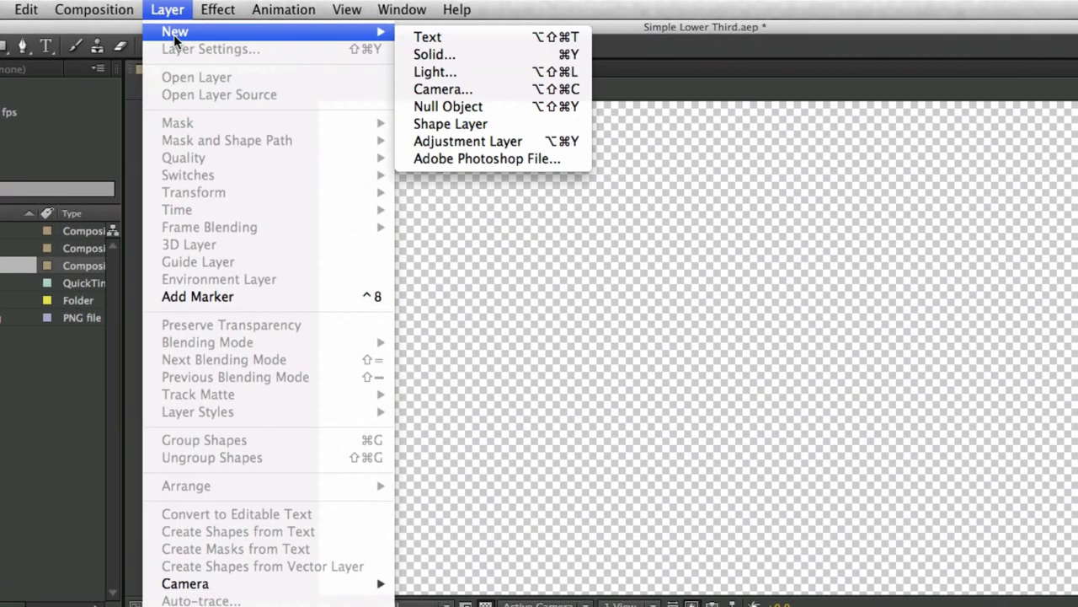
click(432, 54)
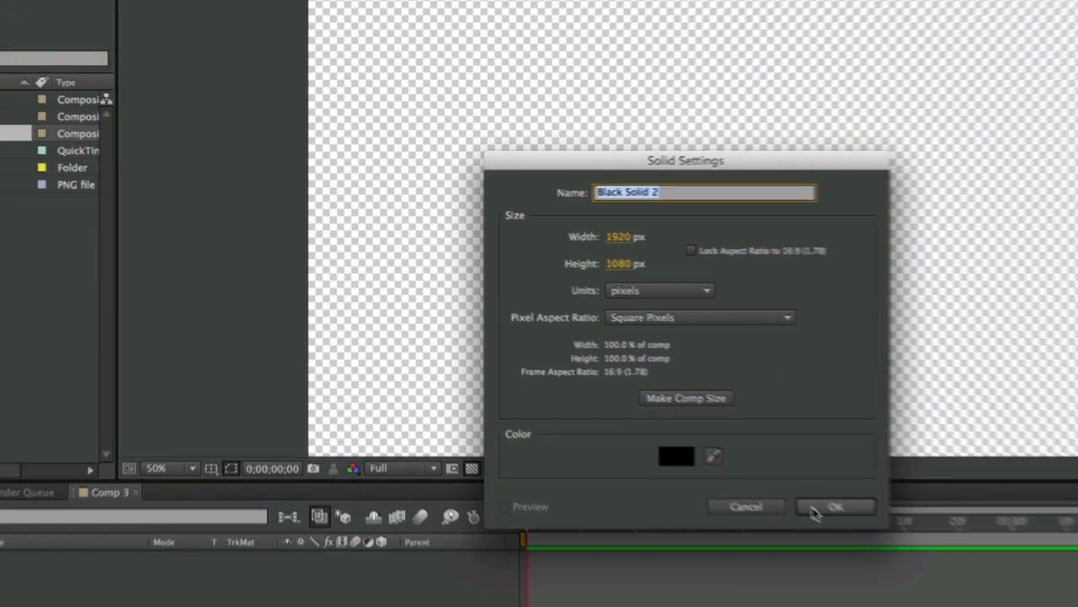
click(846, 511)
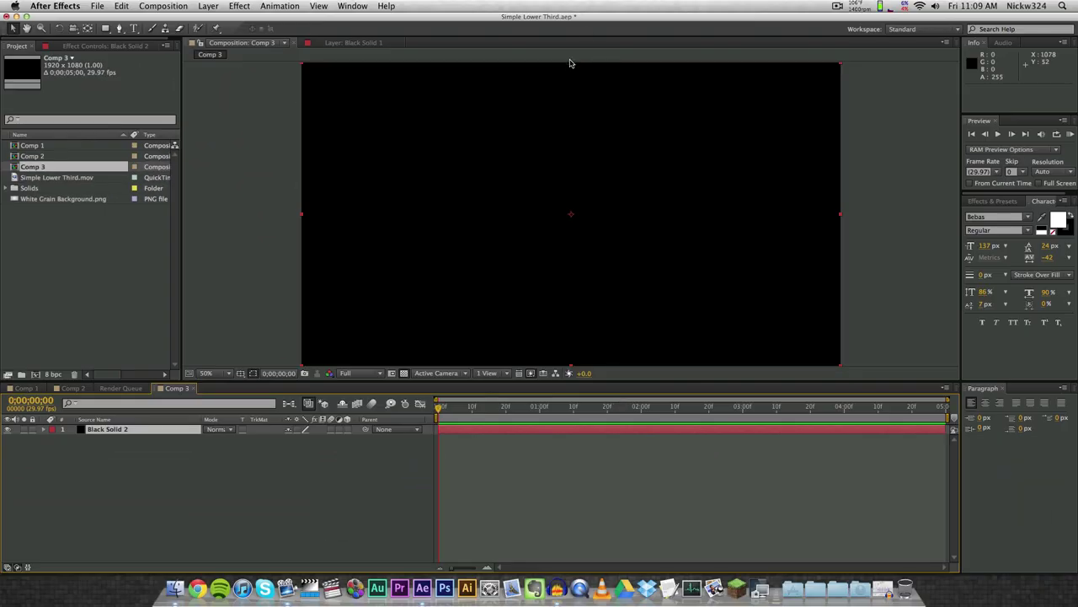
drag(570, 62, 570, 194)
drag(841, 218, 470, 314)
drag(388, 288, 391, 291)
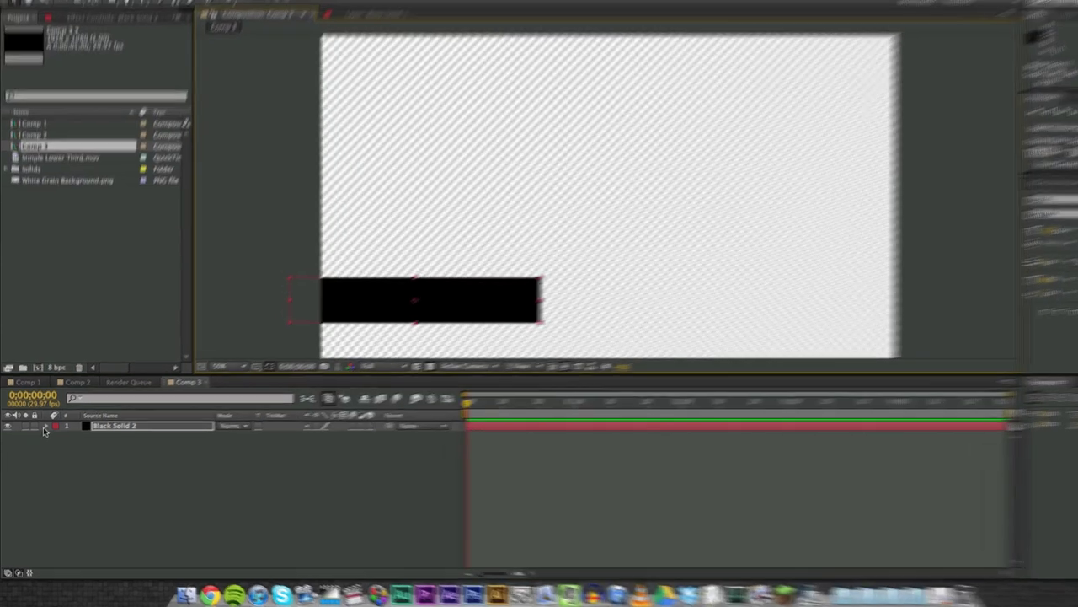
Step: Set Black Solid 2's opacity to 51%
click(43, 429)
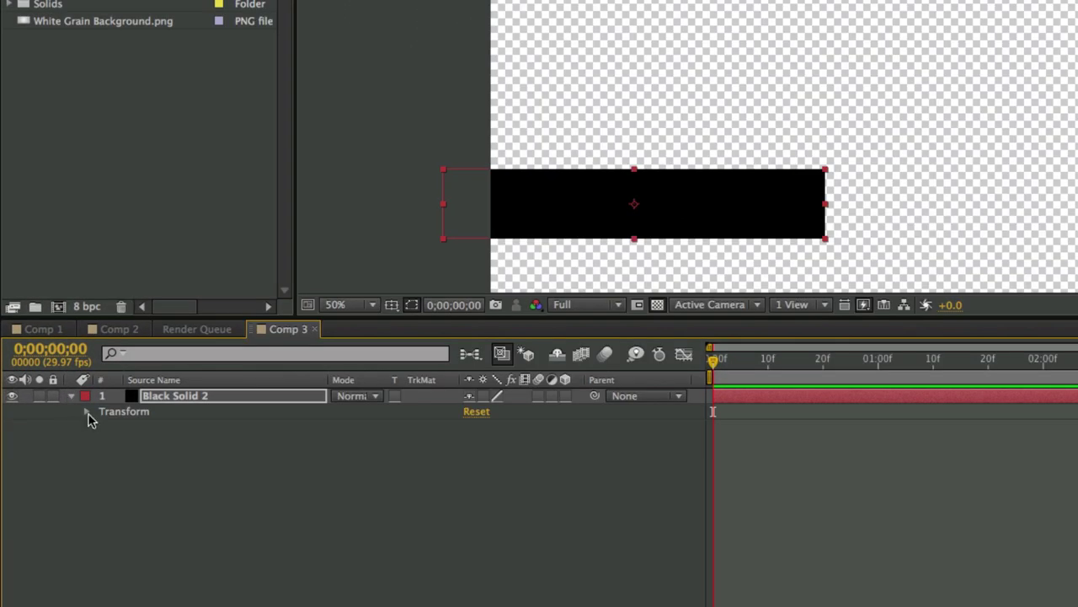
click(85, 411)
mouse_move(472, 492)
mouse_down()
mouse_move(433, 496)
mouse_move(472, 491)
mouse_up()
click(386, 552)
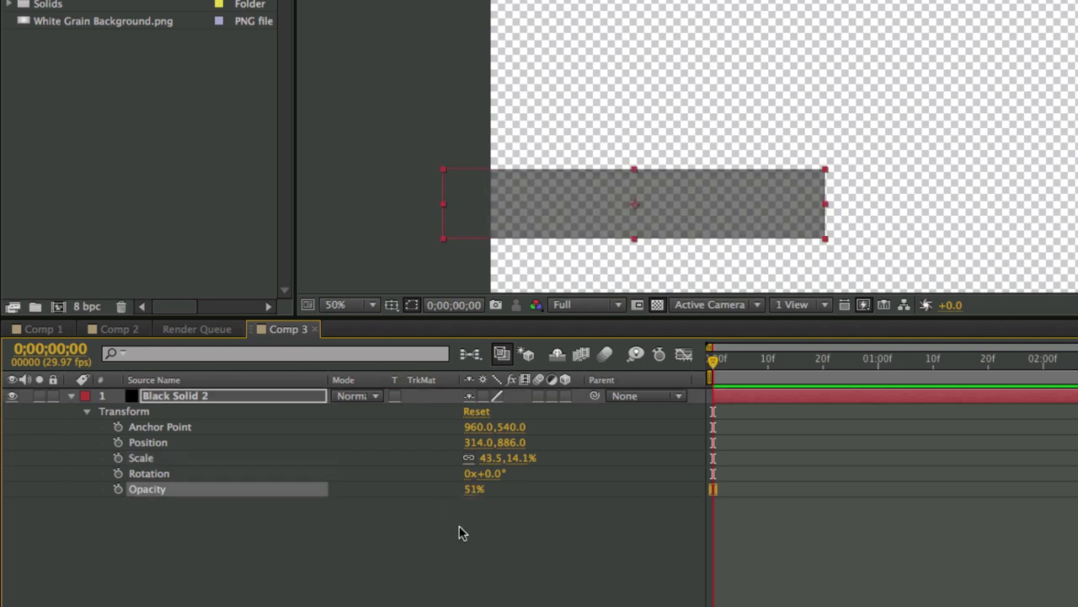
click(459, 527)
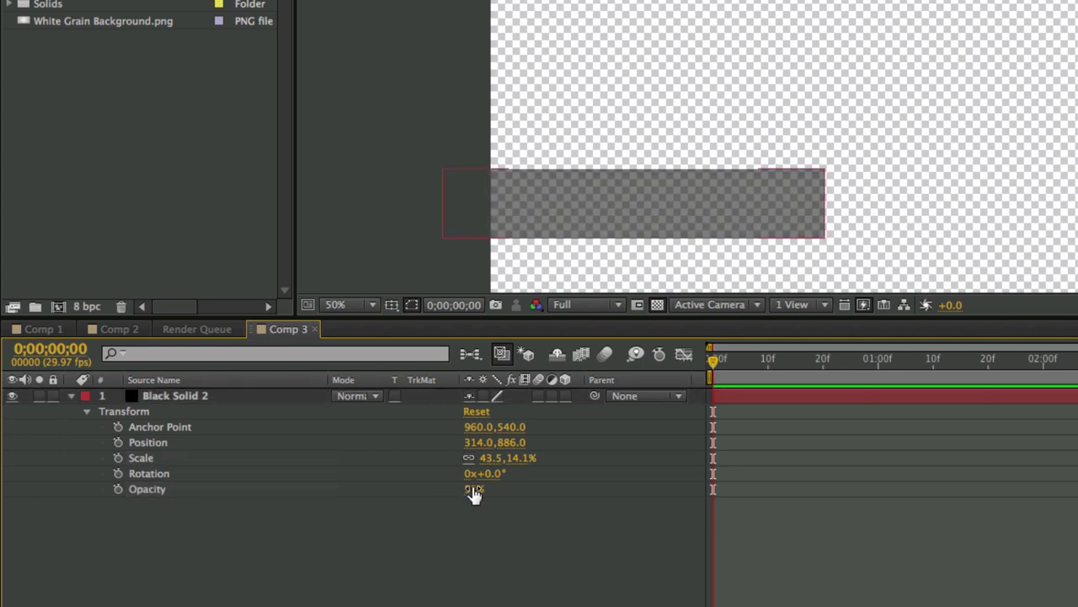
click(72, 396)
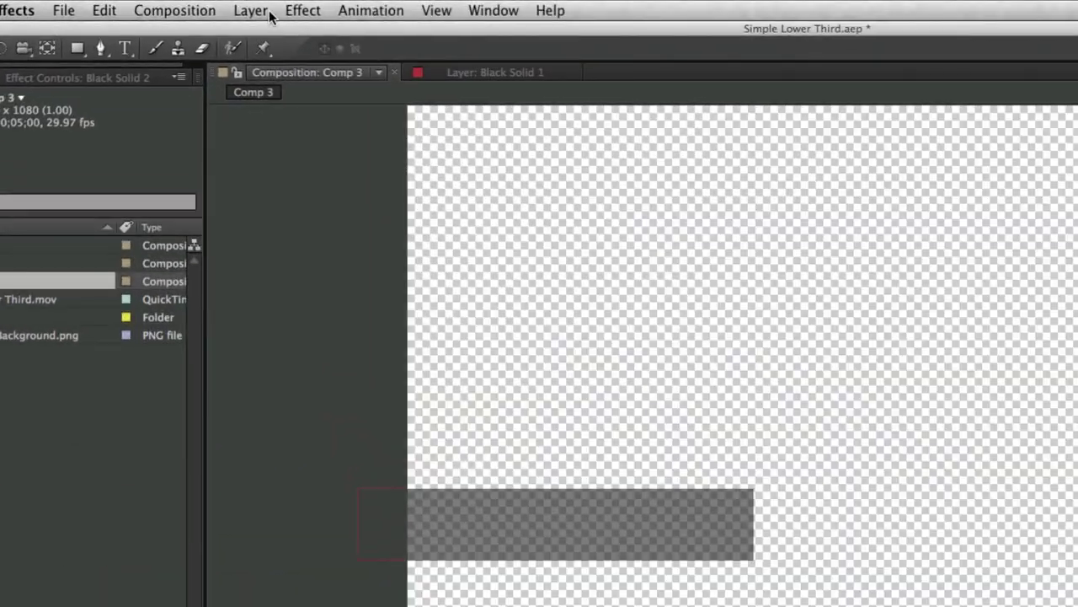
Step: Create a white Bebas 137 px text layer reading 'NICK WILT'
click(208, 6)
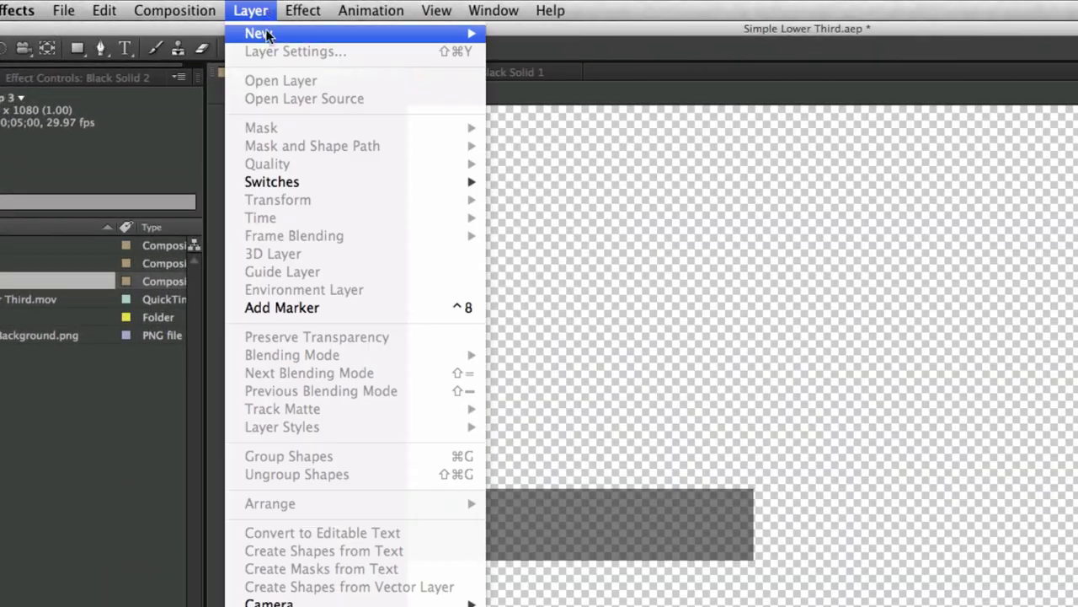
mouse_move(214, 19)
click(516, 39)
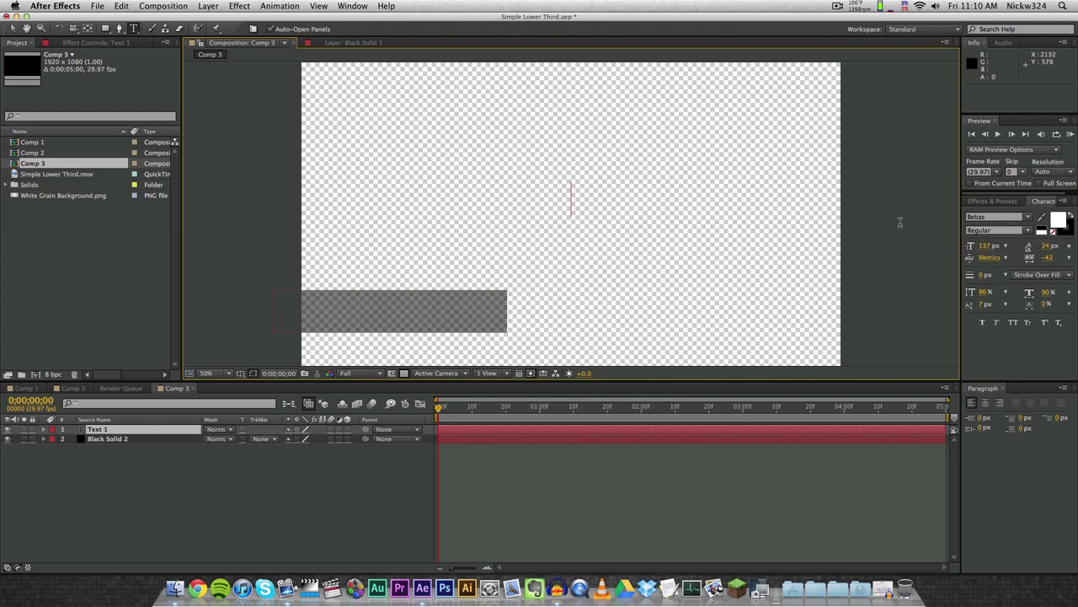
text(NICK)
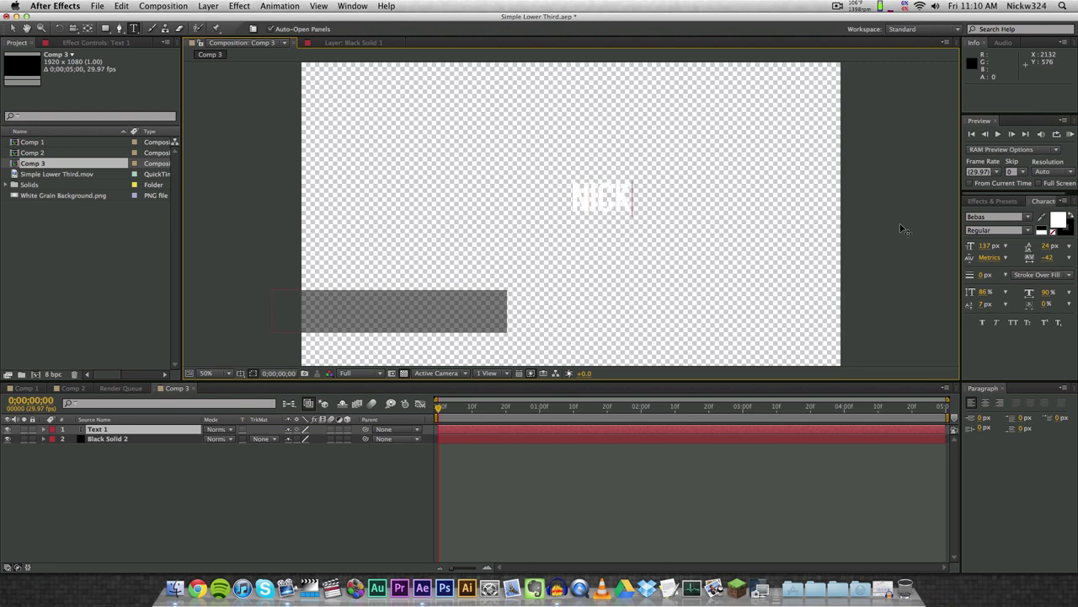
text( WILT)
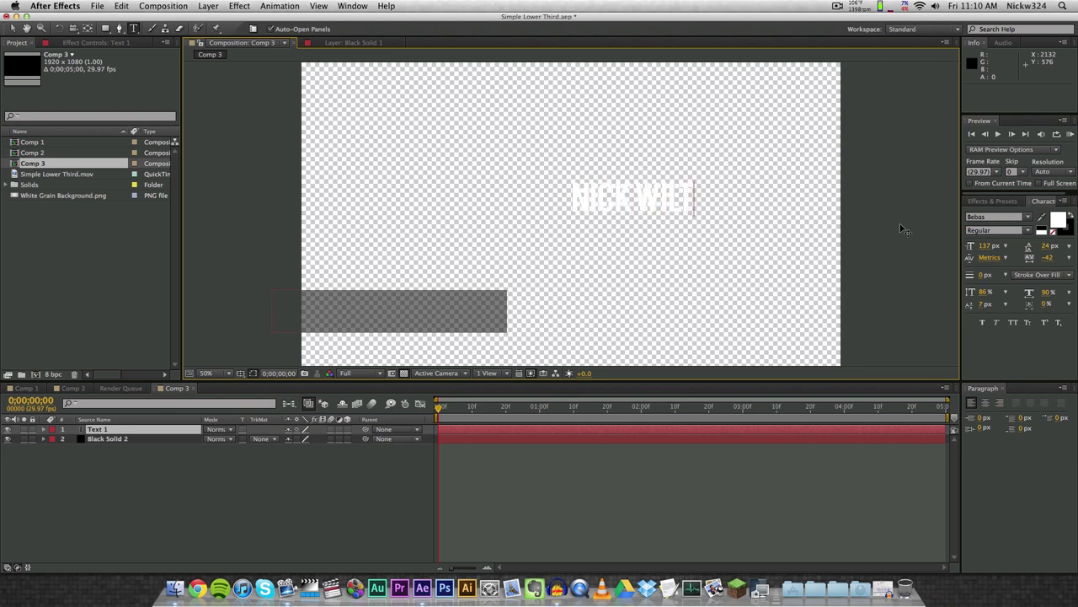
click(12, 28)
Step: Move the NICK WILT text onto the grey Black Solid 2 bar
drag(661, 195, 431, 309)
click(382, 464)
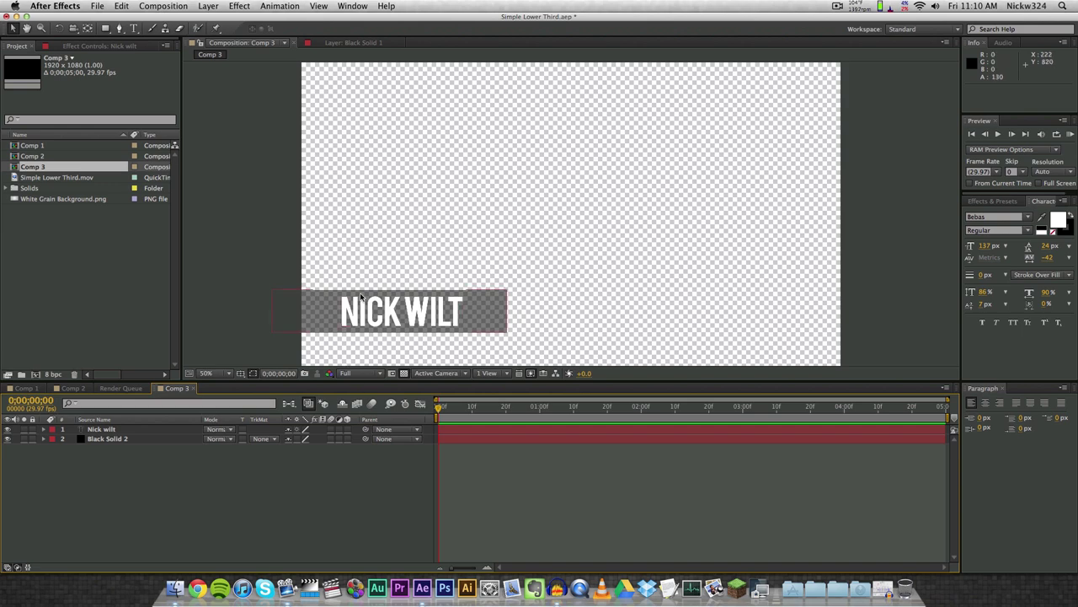
click(317, 311)
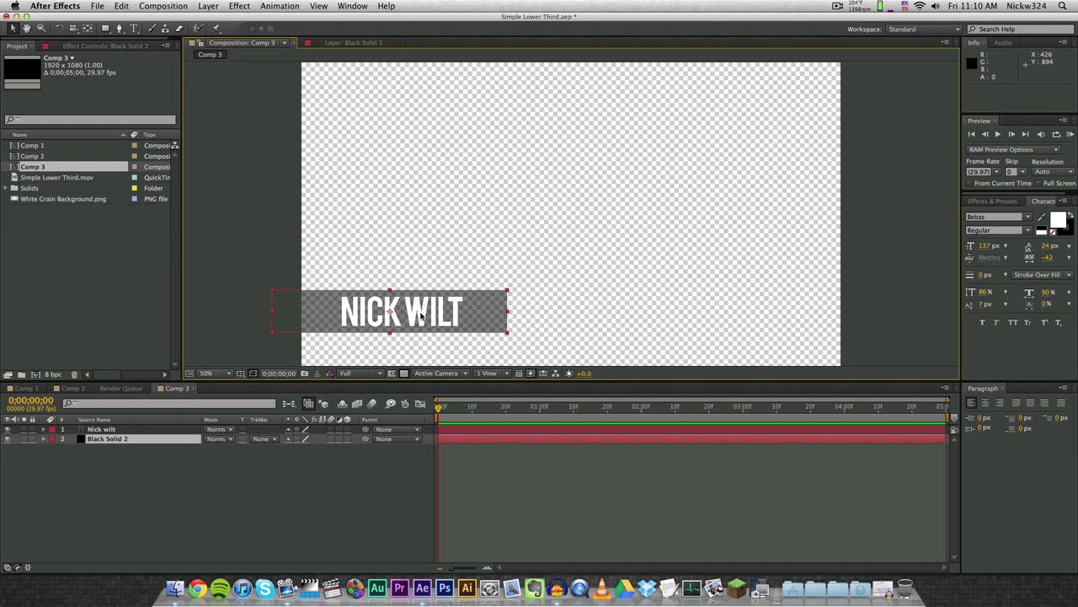
click(356, 497)
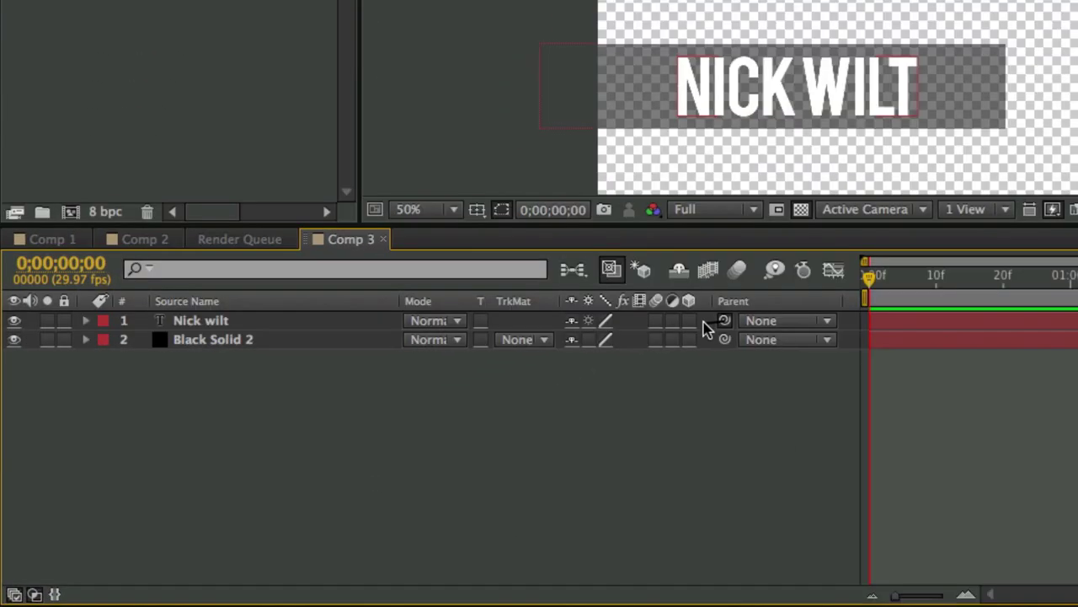
drag(365, 428, 120, 439)
drag(239, 344, 239, 344)
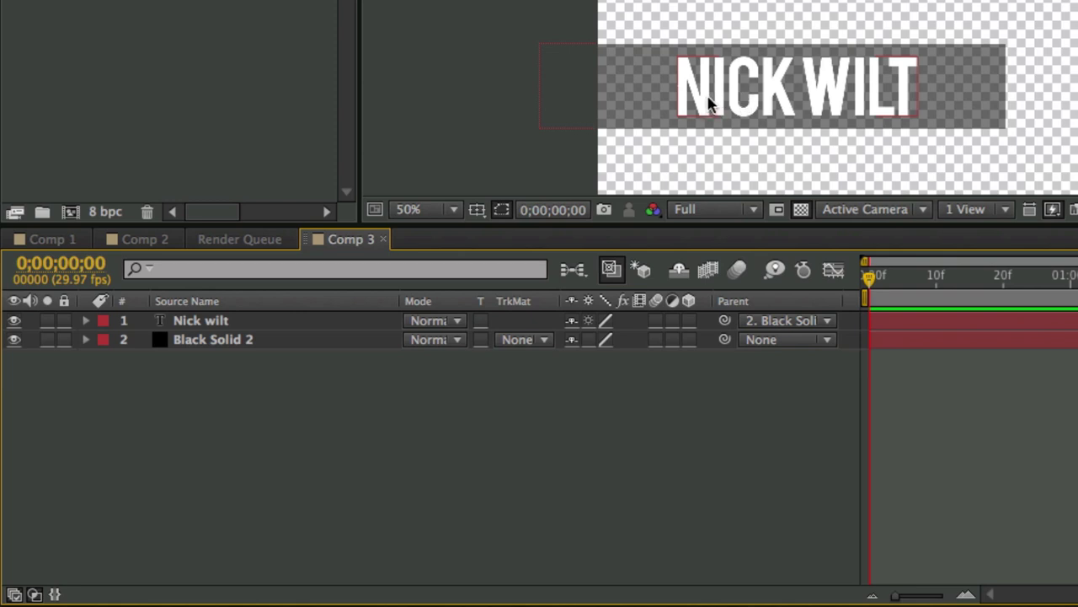
click(221, 340)
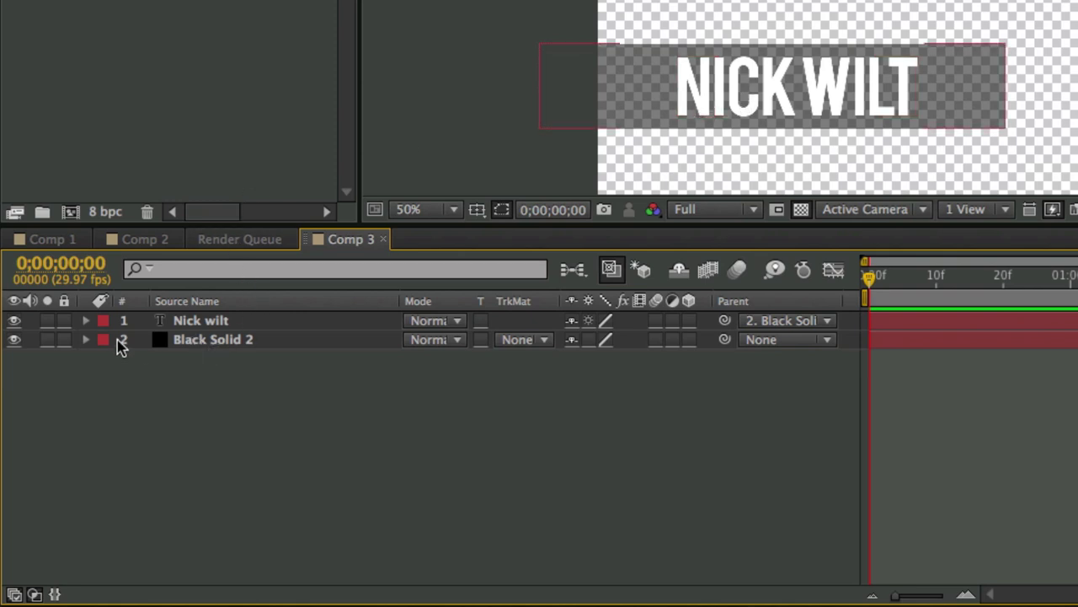
click(86, 341)
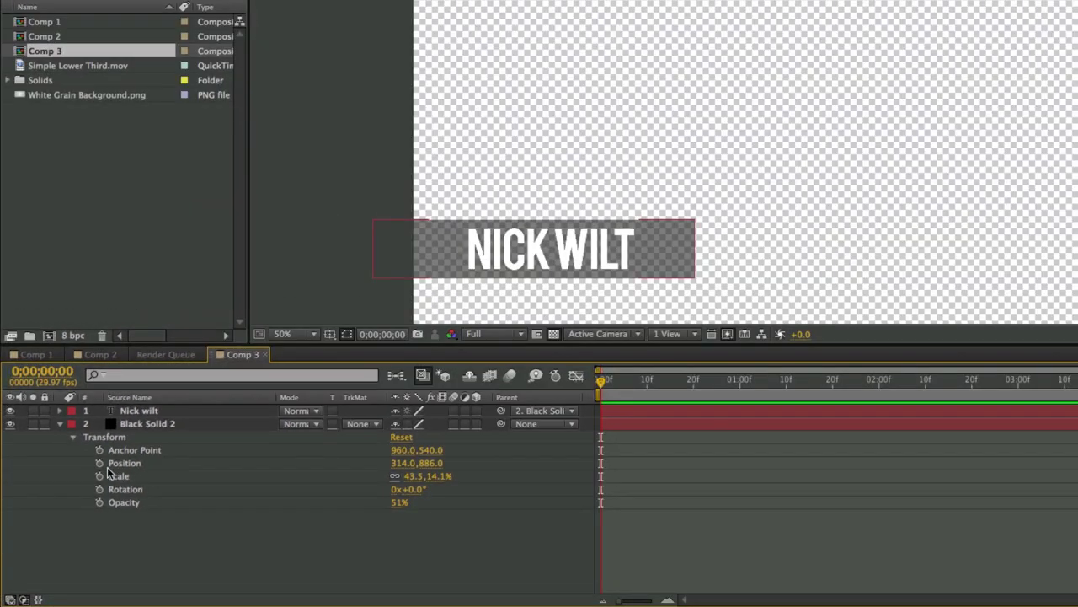
Step: Key Black Solid 2's Position off-screen left at -420,886 on frame 0
click(143, 396)
click(621, 385)
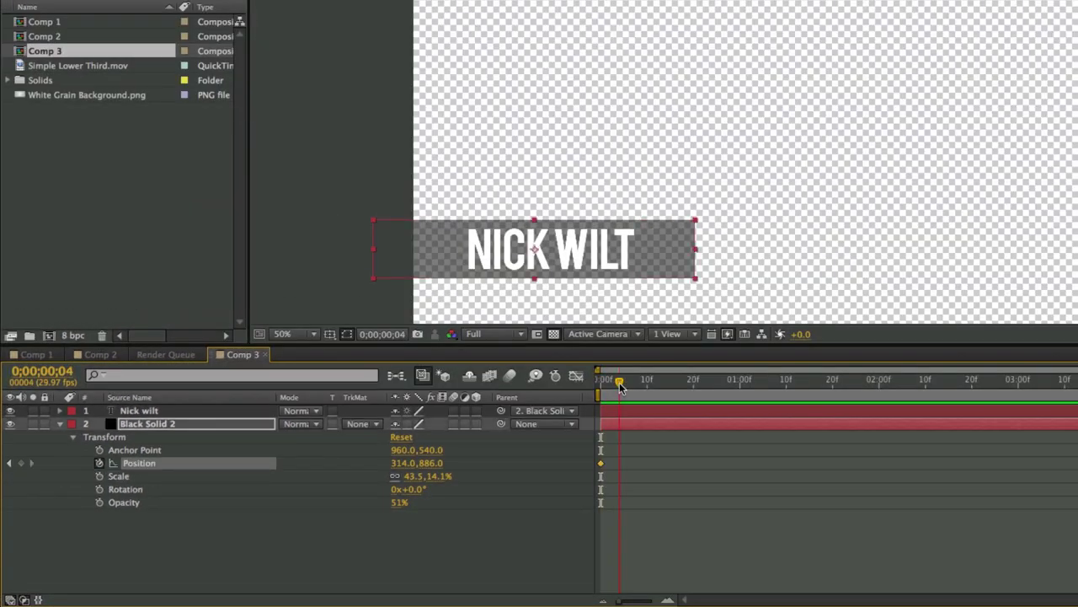
drag(620, 385, 624, 387)
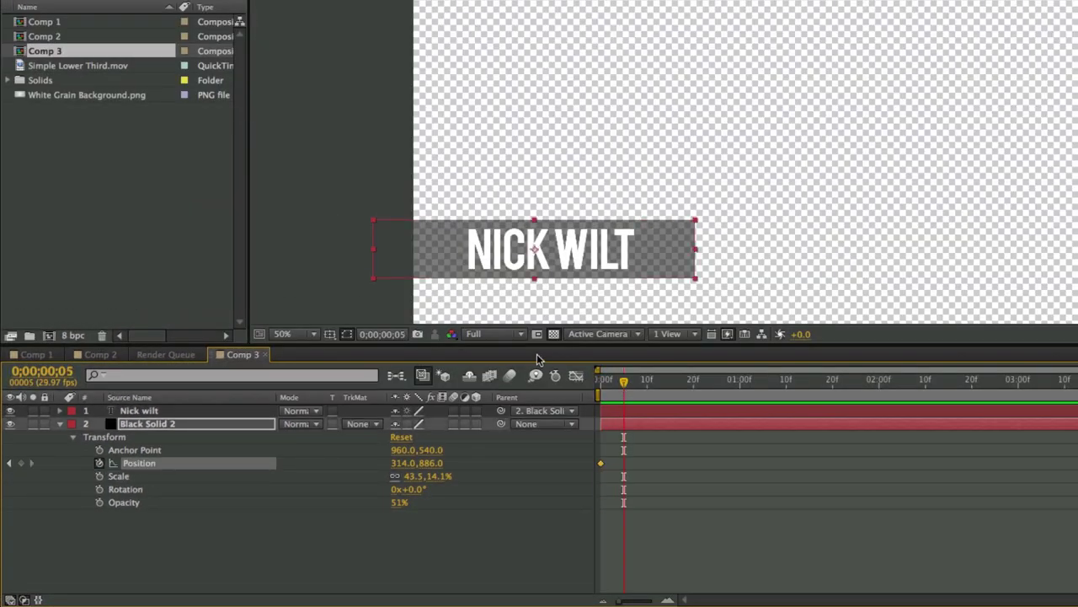
key(Home)
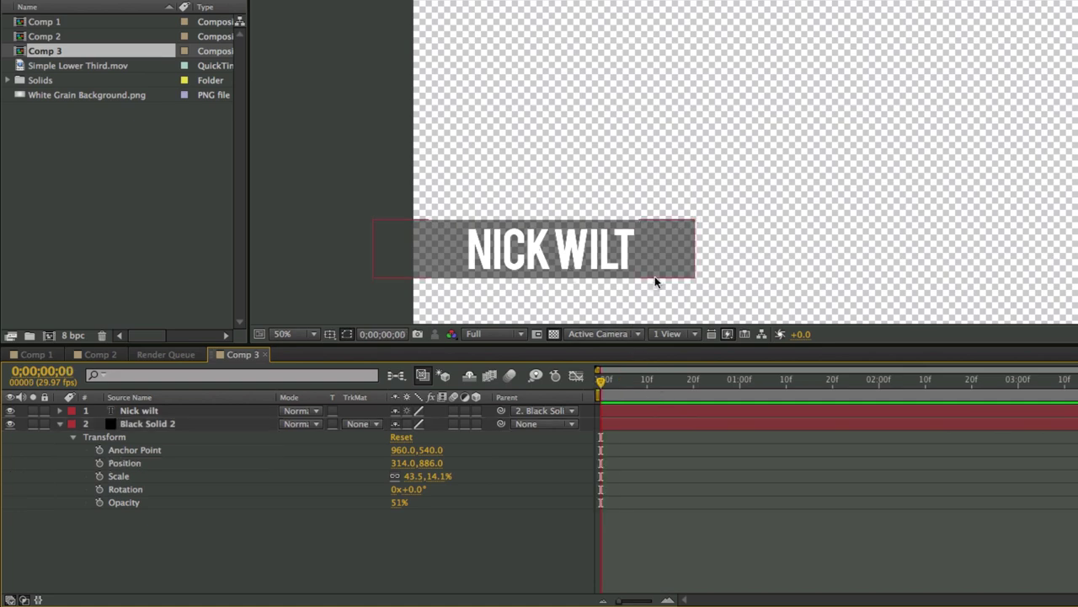
drag(648, 260, 388, 267)
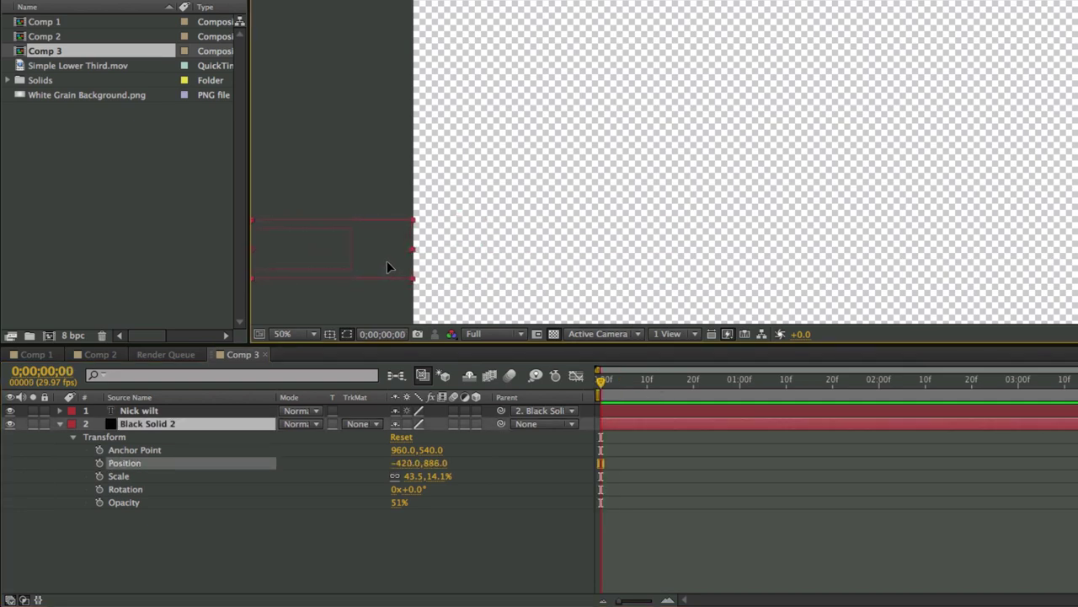
click(100, 464)
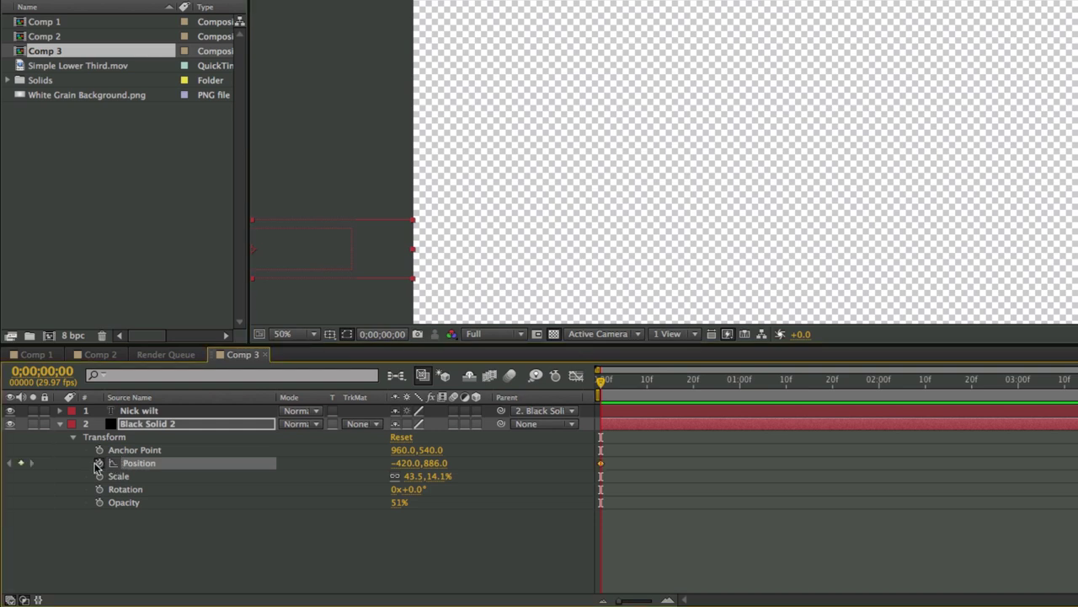
Step: Key the bar's resting position 324,884 at frame 6 and preview the slide-in
click(629, 387)
drag(414, 269, 667, 266)
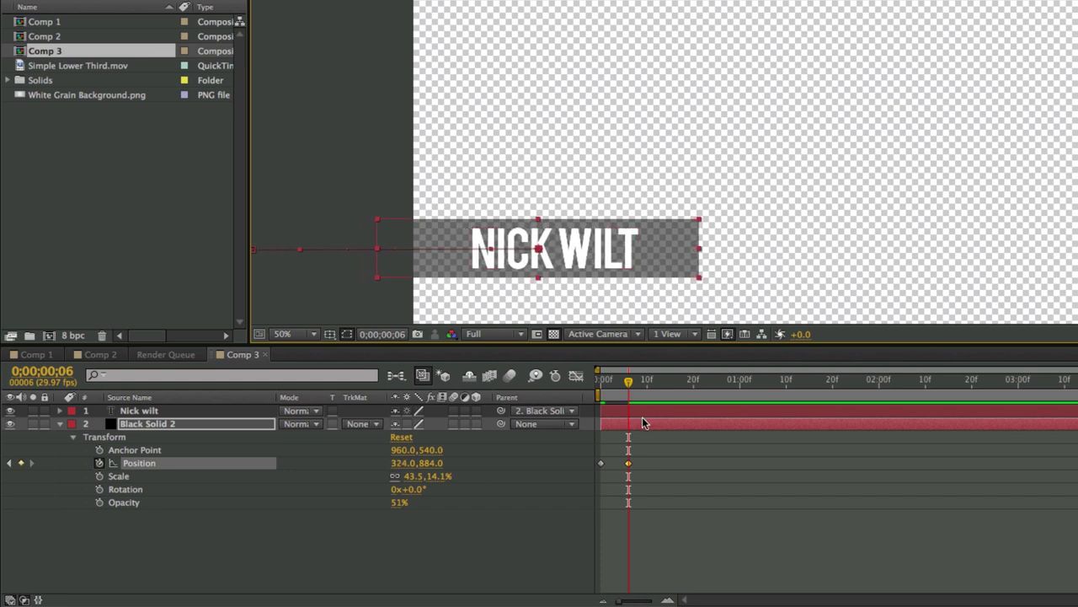
key(Home)
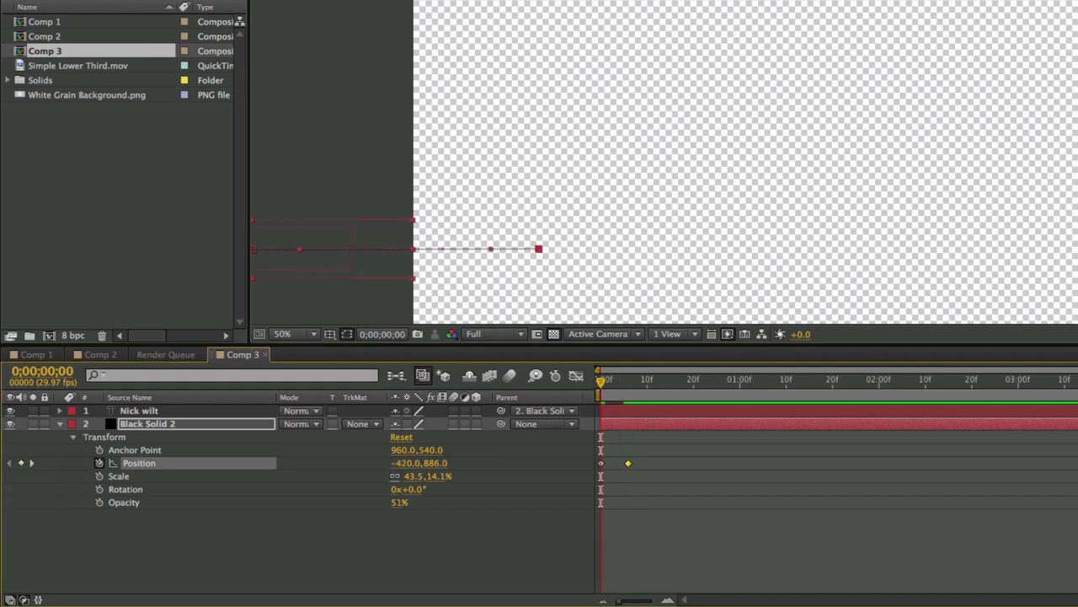
key(space)
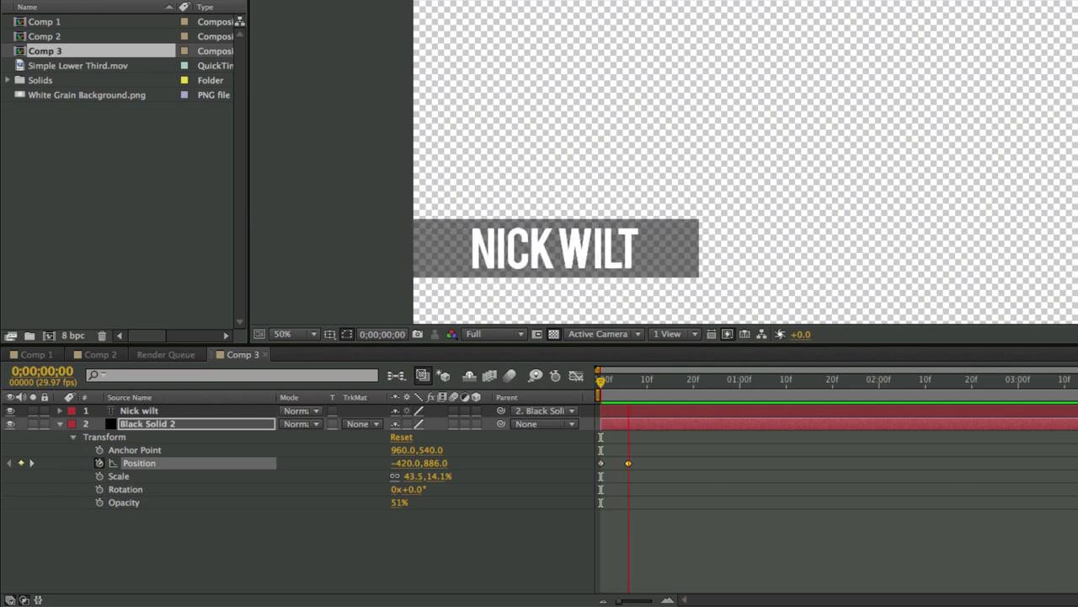
click(1045, 378)
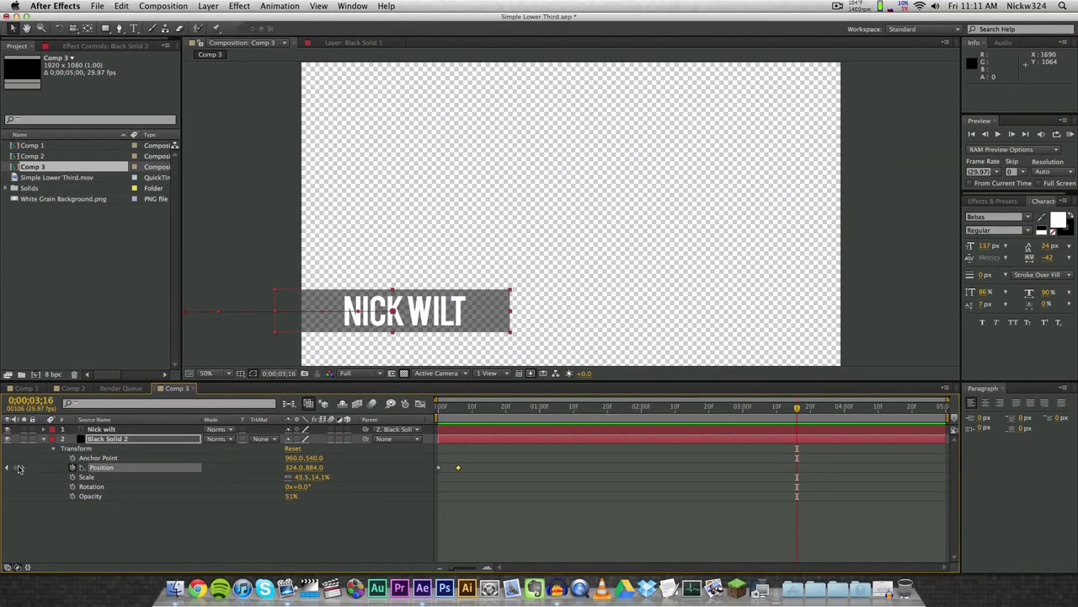
Step: Hold the bar's position at 3;16, slide it off-left to -438,876 by 3;20, and preview
click(16, 468)
drag(801, 417, 811, 414)
drag(497, 324, 283, 321)
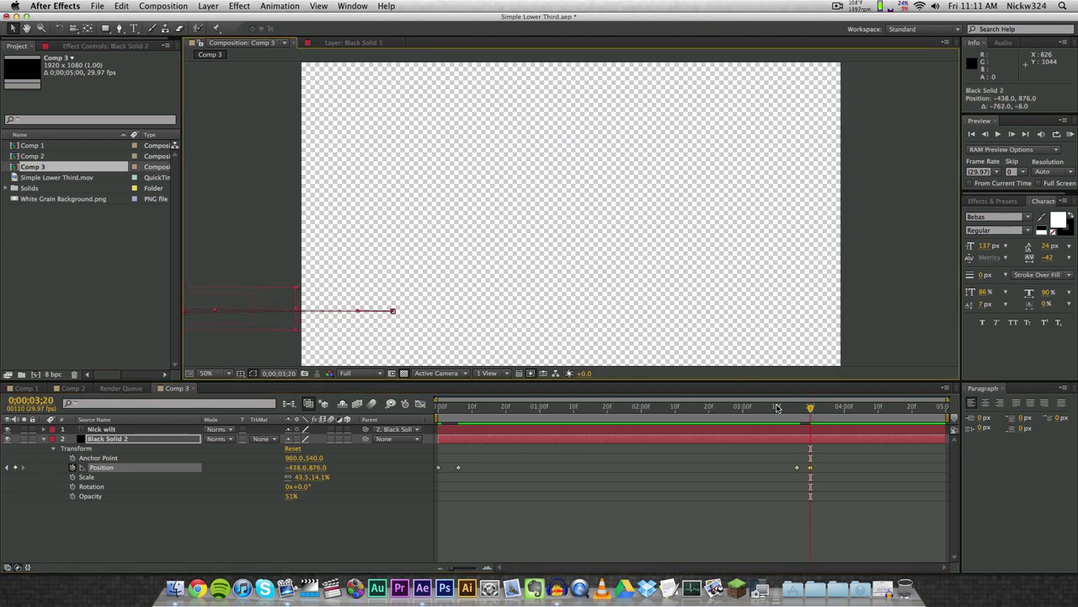
click(1070, 134)
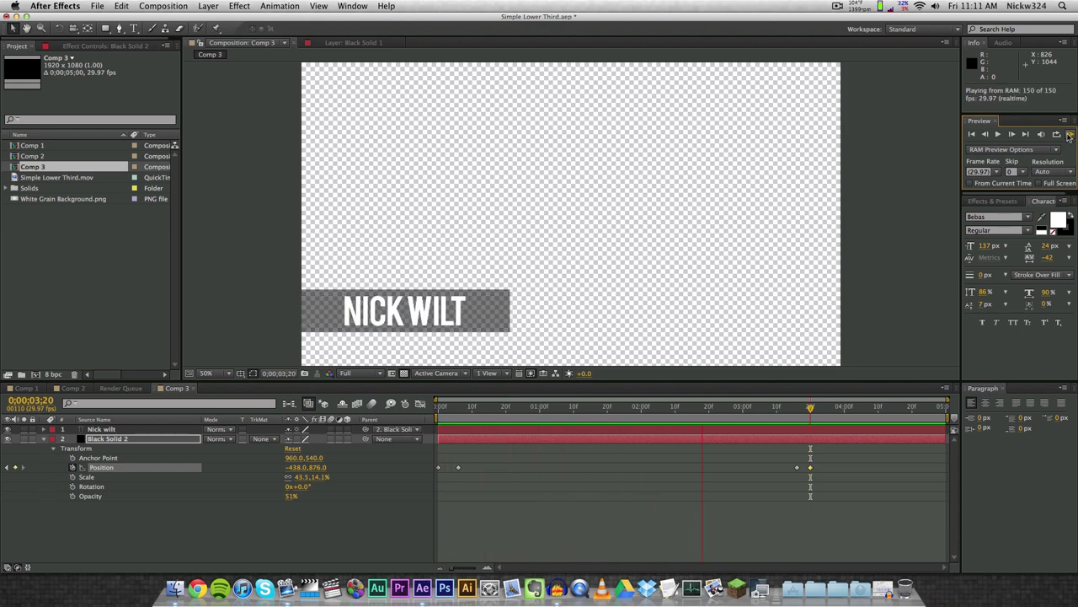
click(1070, 134)
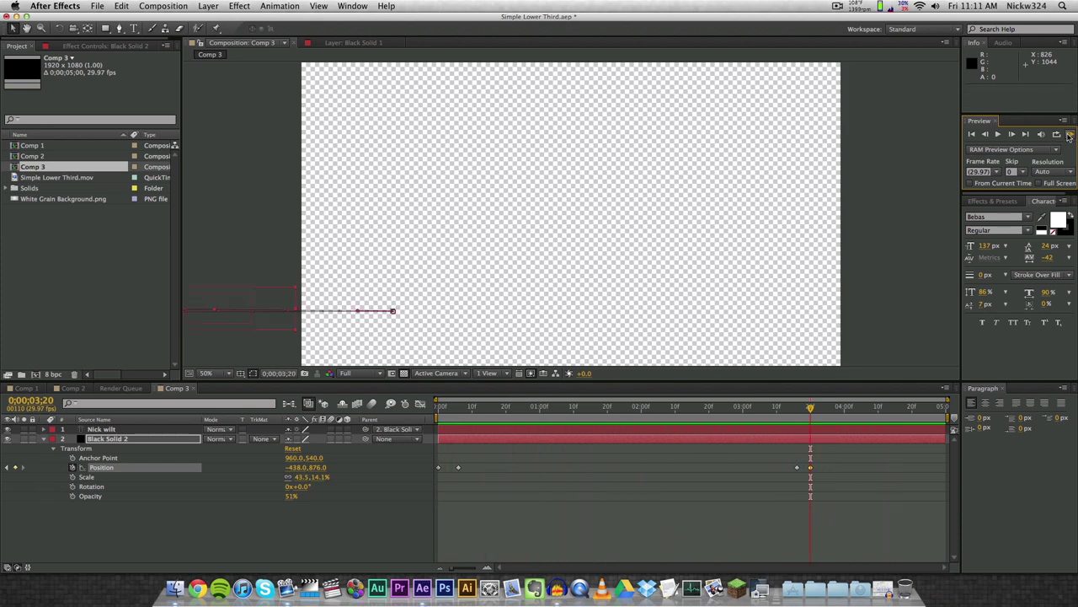
drag(438, 418, 532, 412)
Step: Turn on motion blur for the composition and the NICK WILT text and bar layers
click(45, 439)
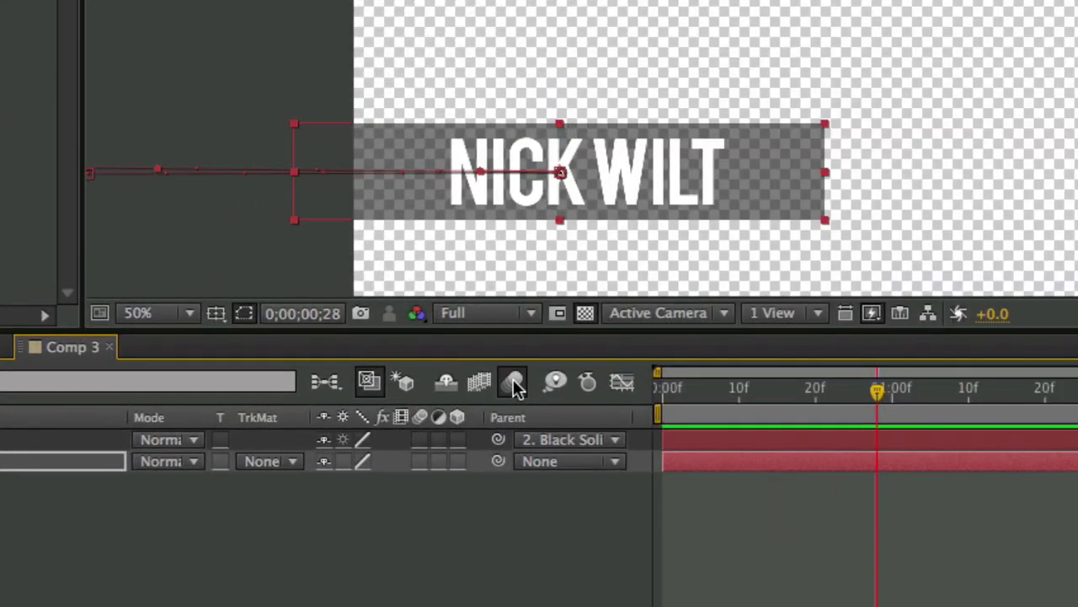
click(513, 382)
click(419, 439)
click(419, 461)
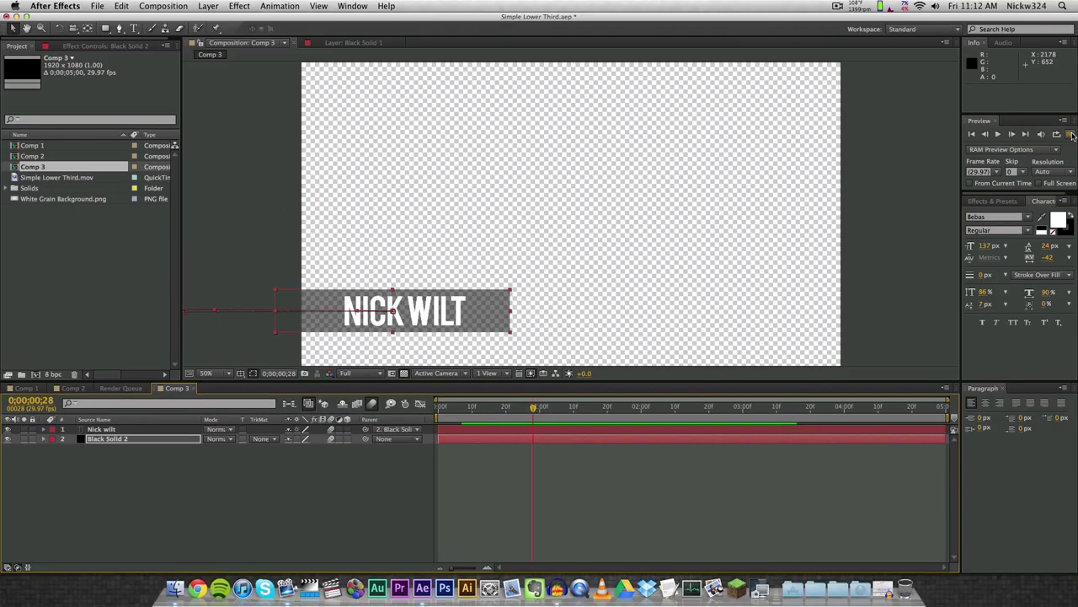
Step: Preview the blurred slide-in and slide-out, then deselect the bar layer
click(1071, 134)
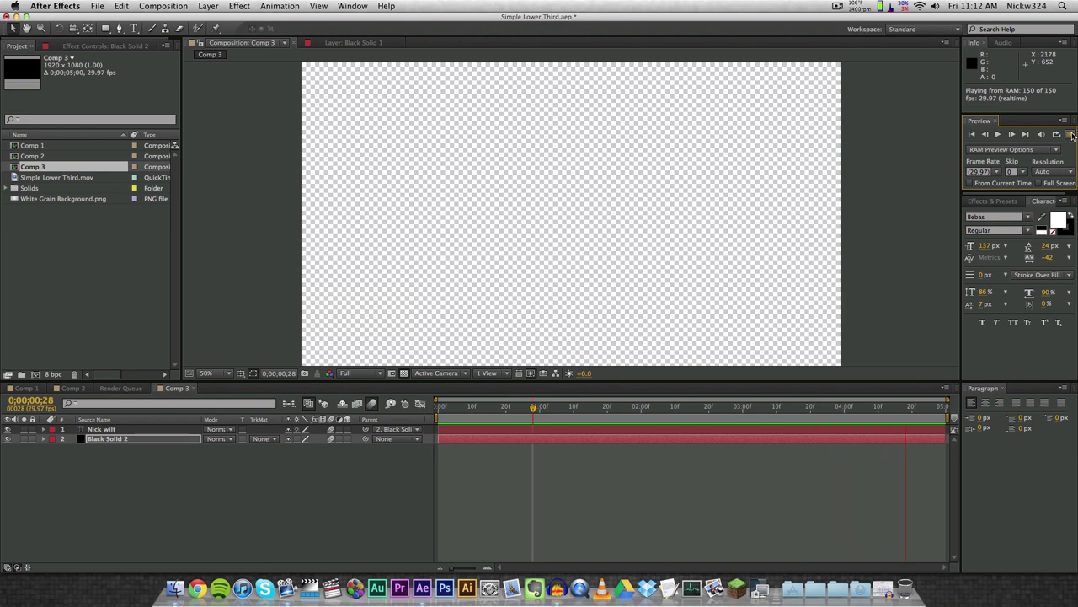
click(1072, 134)
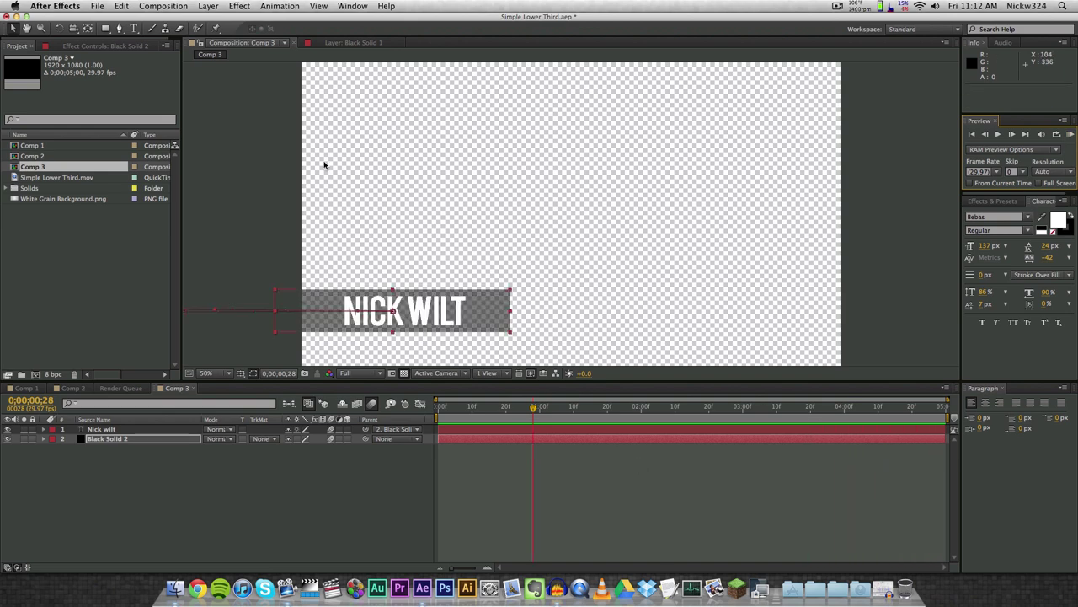
click(399, 197)
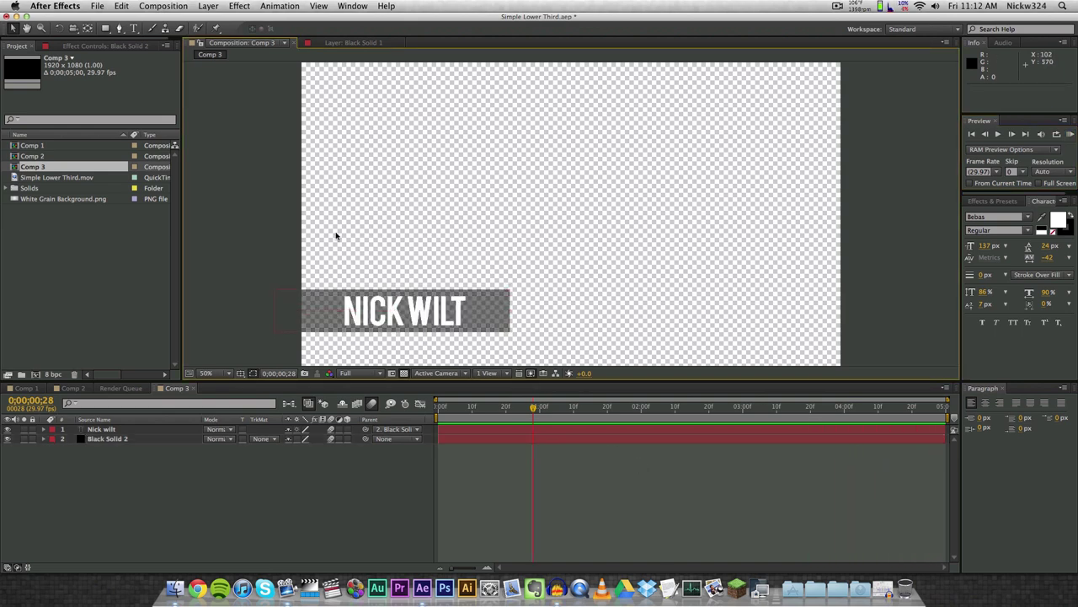
click(77, 388)
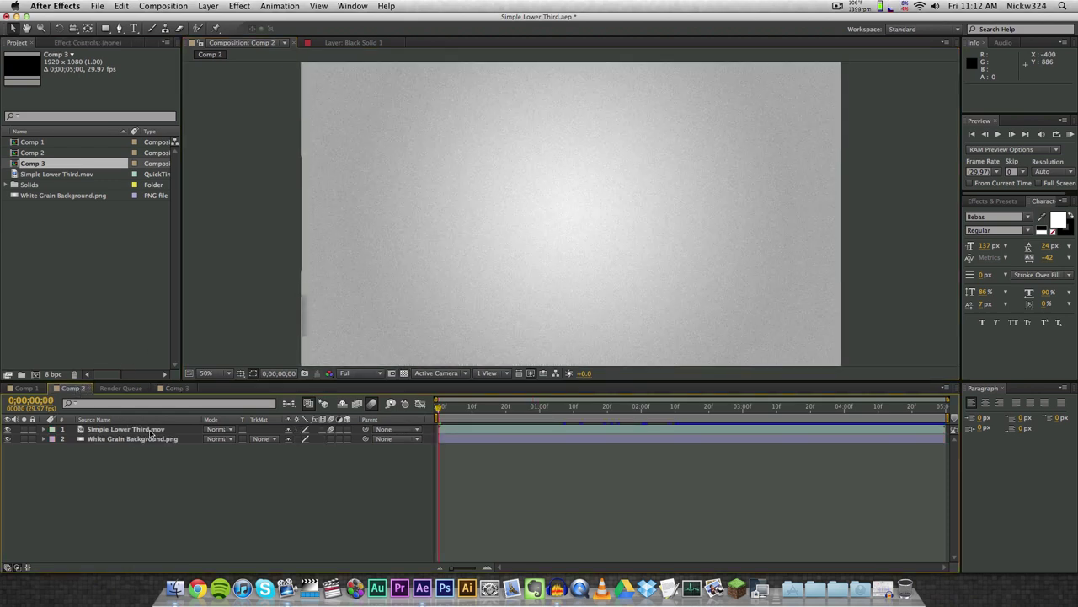
click(176, 389)
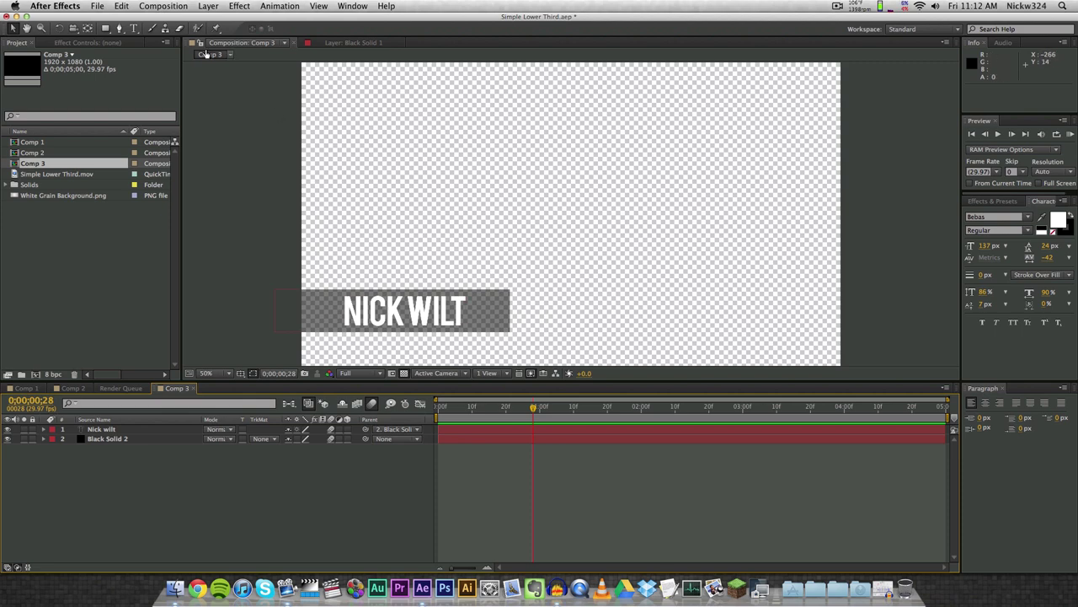
Step: Delete the finished Comp 1 item from the Render Queue and bring the Comp 3 timeline back
click(171, 8)
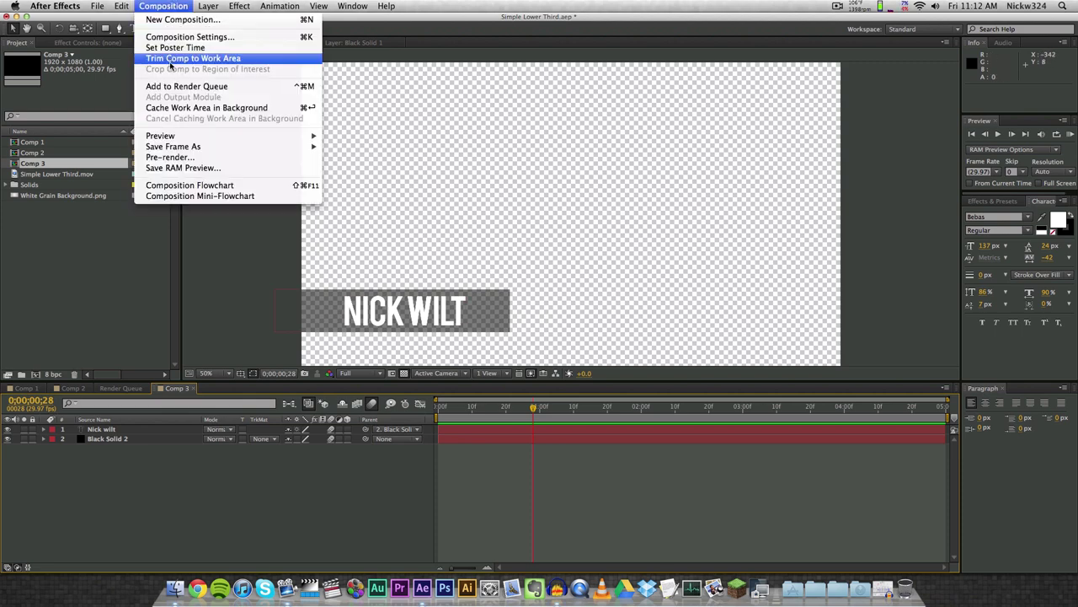
key(Escape)
click(130, 387)
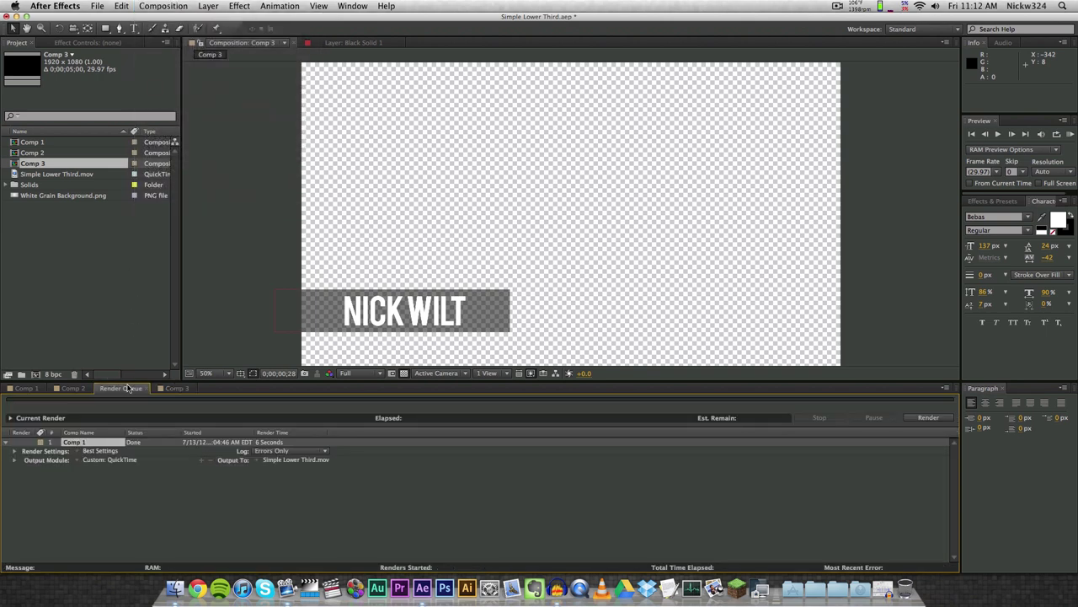
key(backslash)
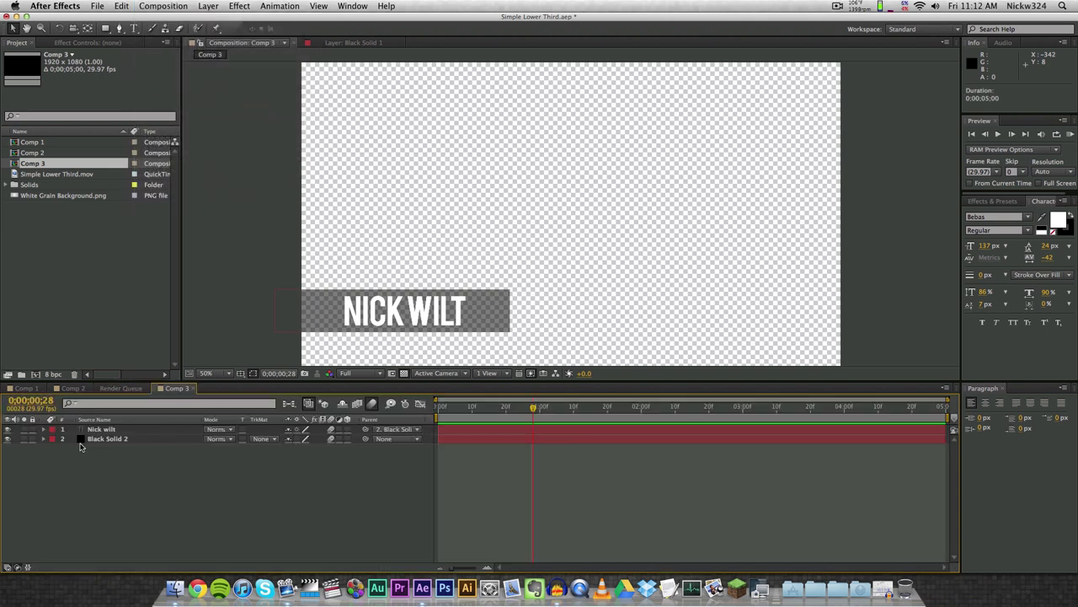
click(101, 389)
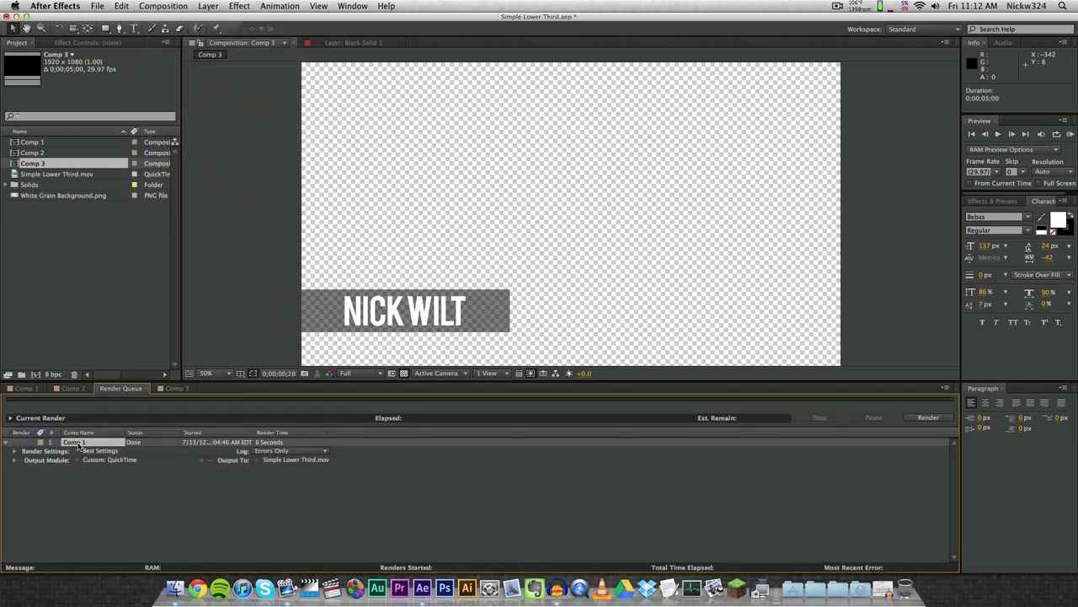
double_click(78, 445)
click(107, 389)
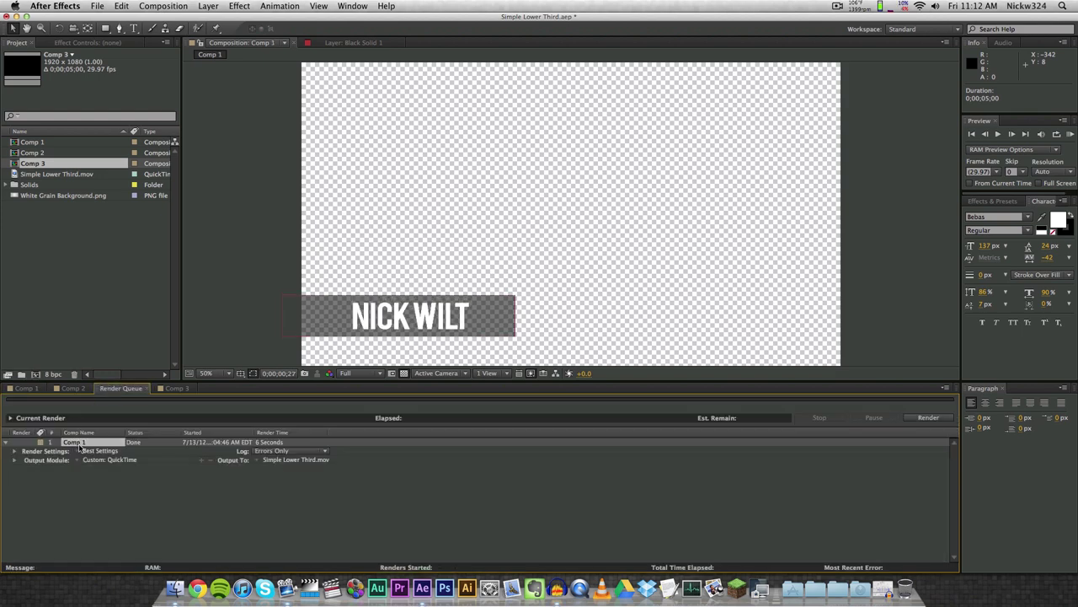
key(Delete)
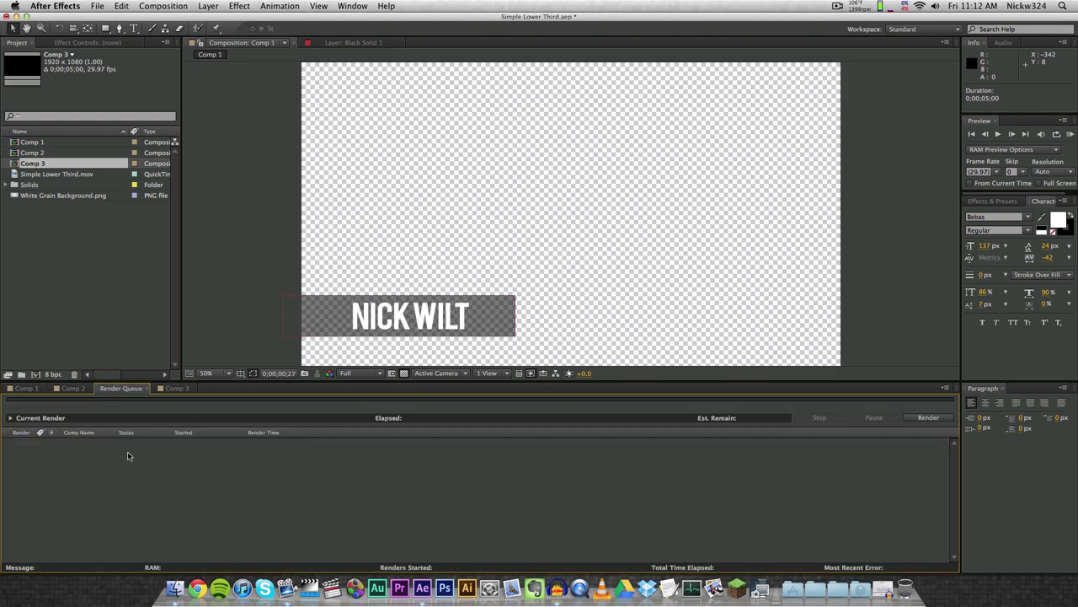
click(175, 388)
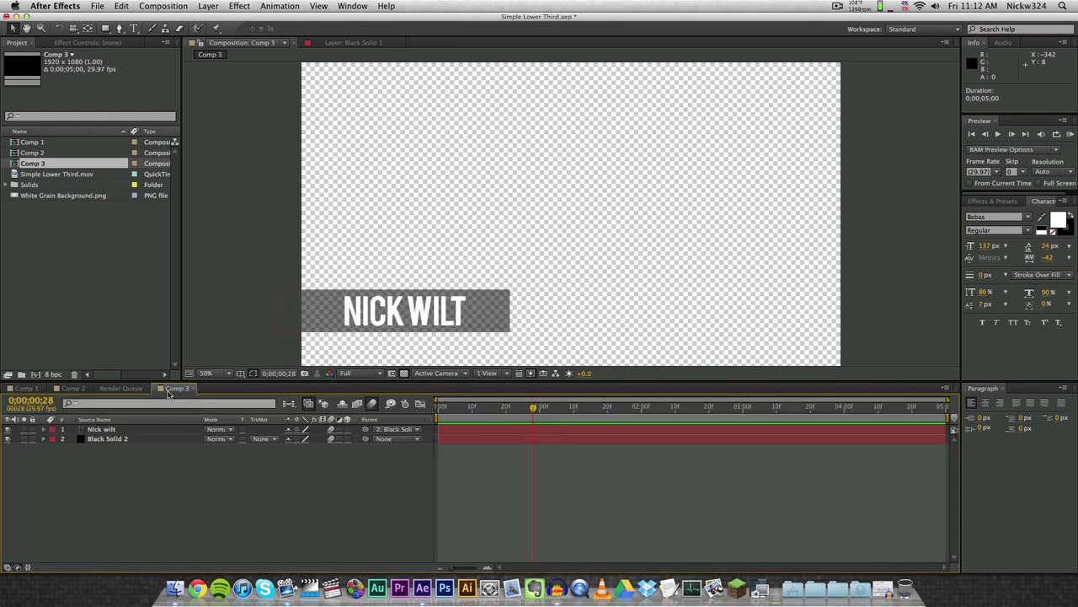
Step: Add Comp 3 to the render queue as Comp 3.mov with RGB + Alpha channels
click(163, 6)
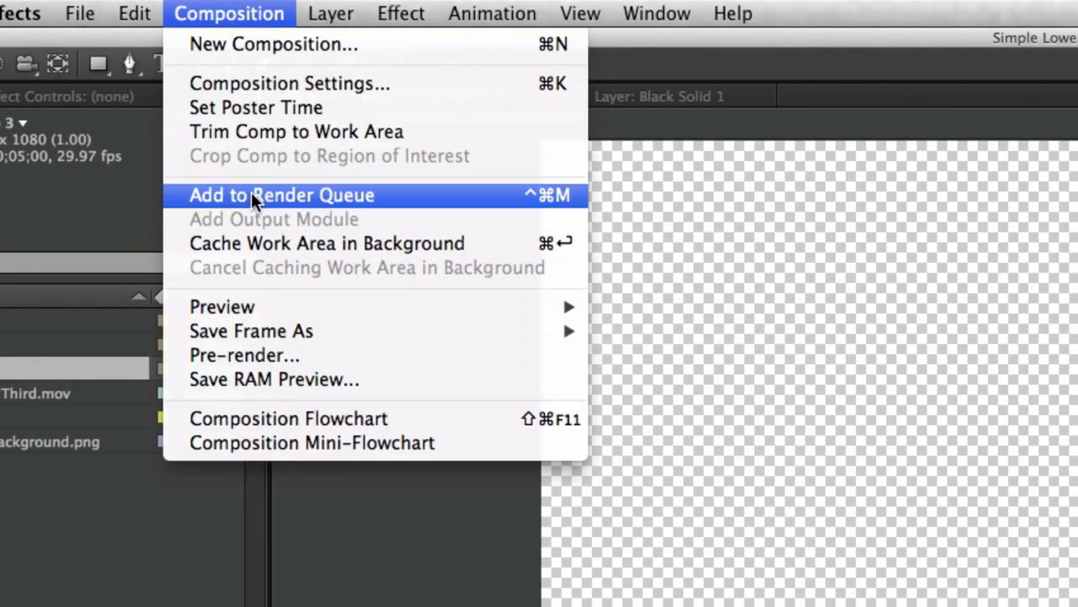
click(251, 195)
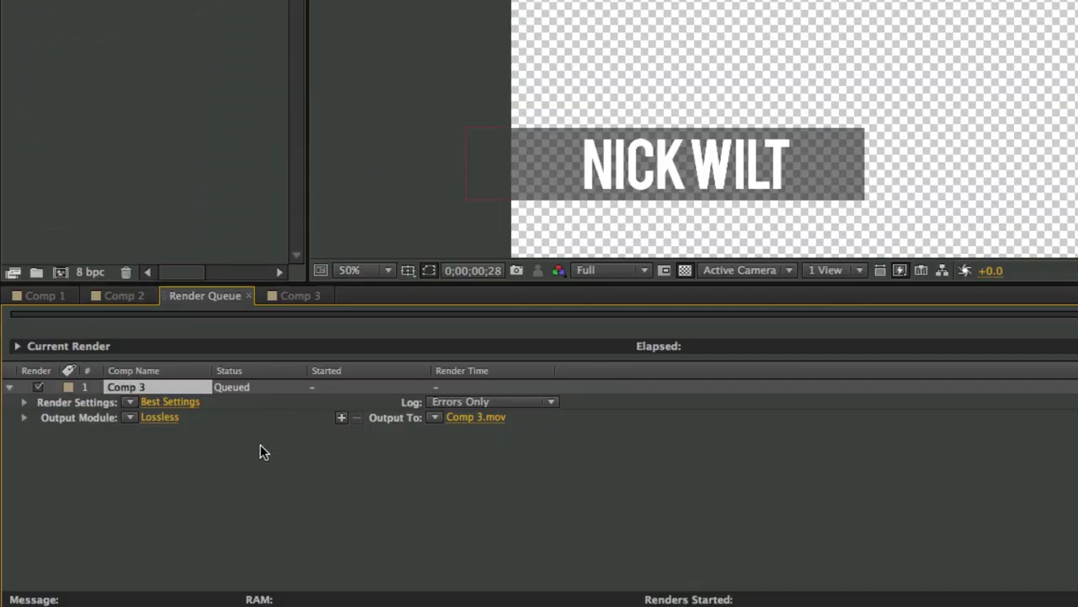
click(157, 416)
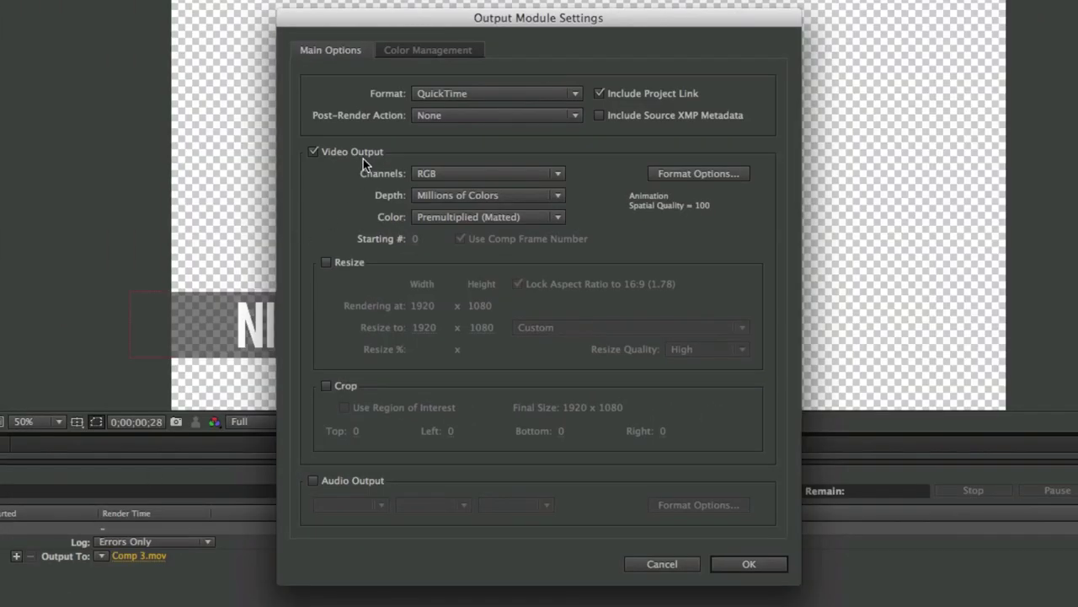
click(424, 175)
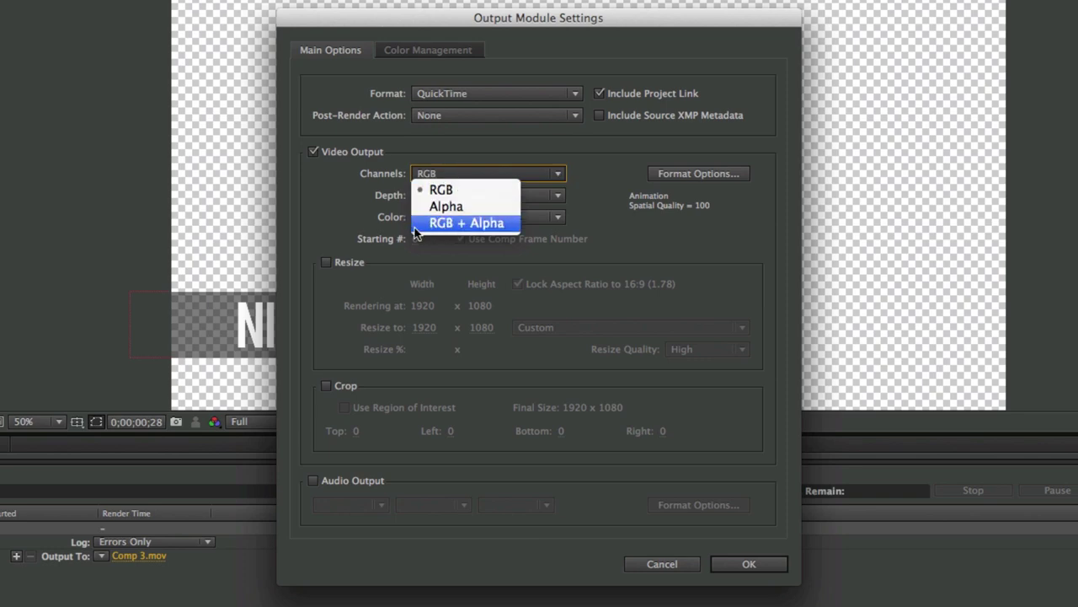
click(459, 223)
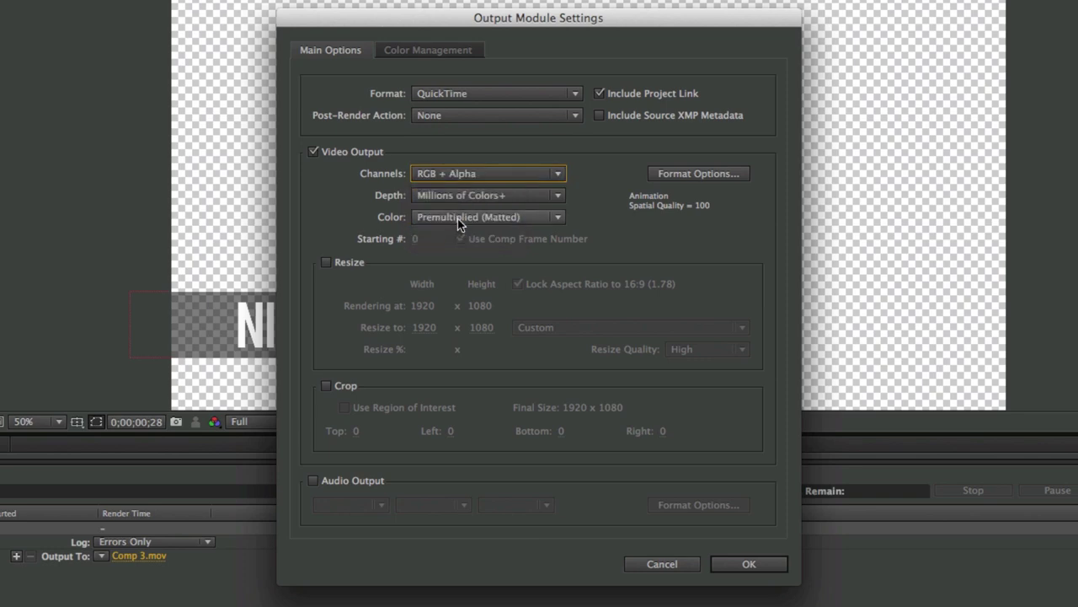
click(761, 569)
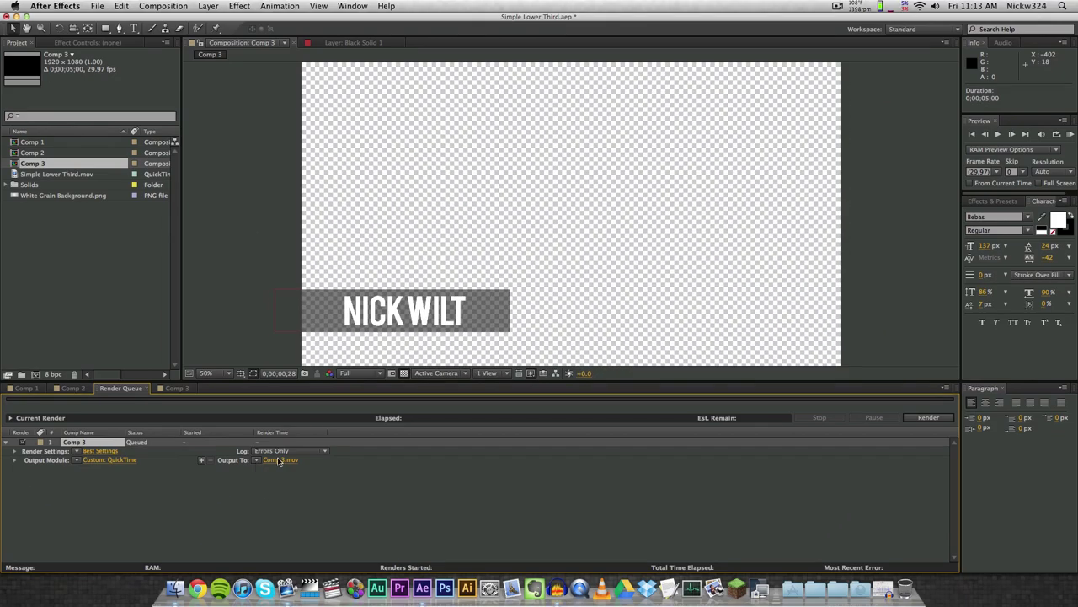
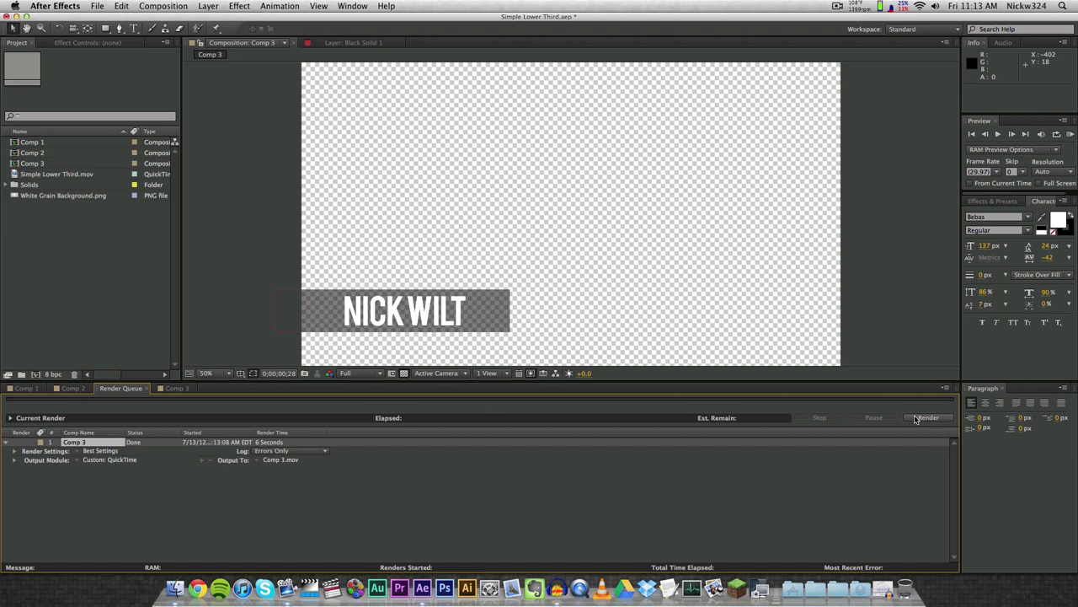
Step: Close the Render Queue, then open and play the rendered Comp 3.mov in QuickTime before quitting it
click(145, 389)
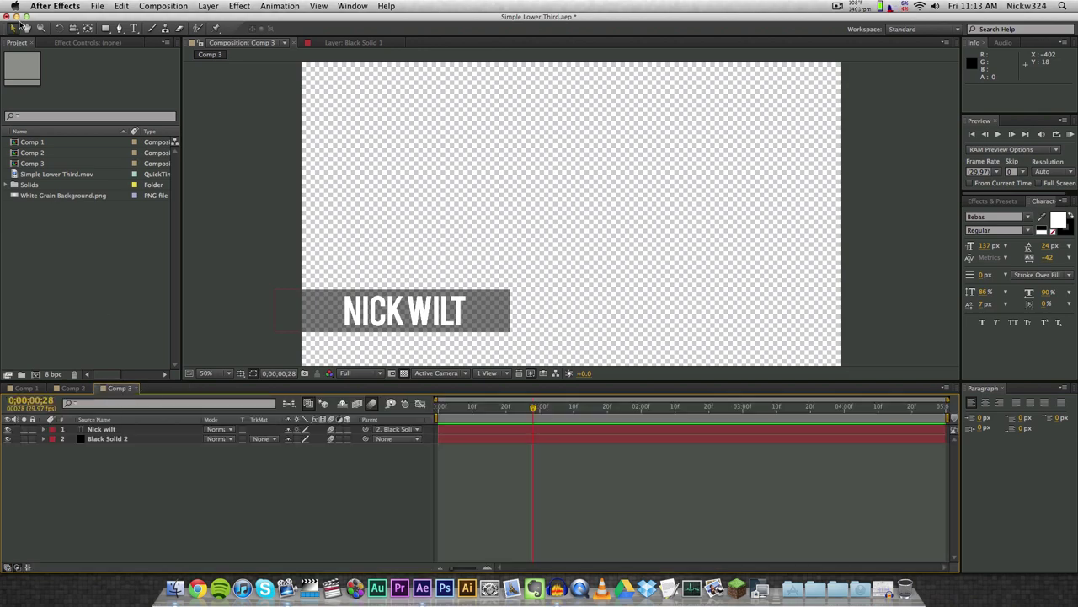
click(12, 16)
double_click(1015, 107)
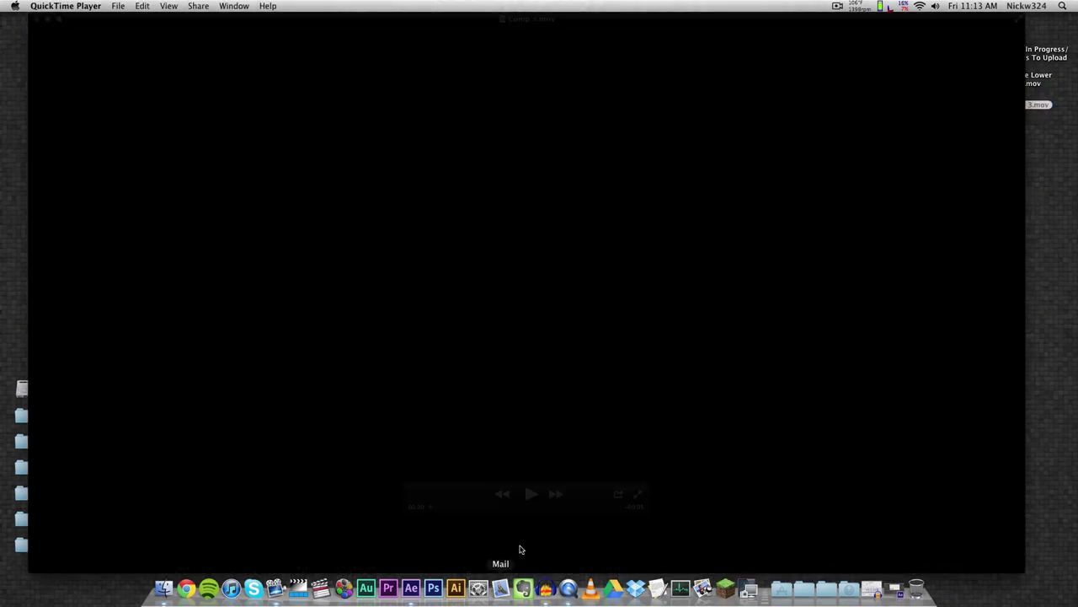
click(530, 494)
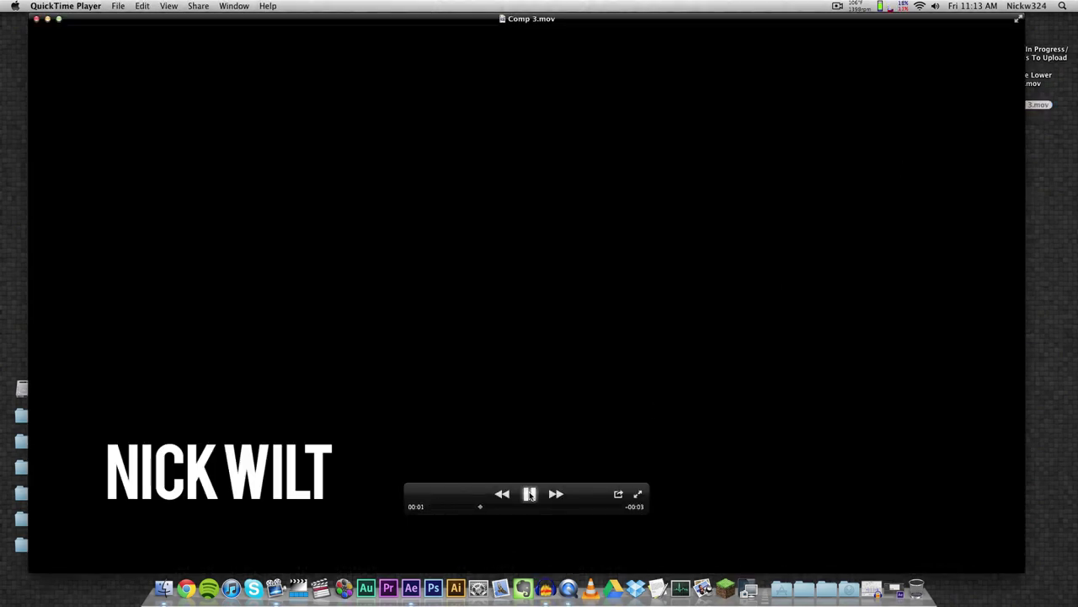
key(super+w)
key(super+q)
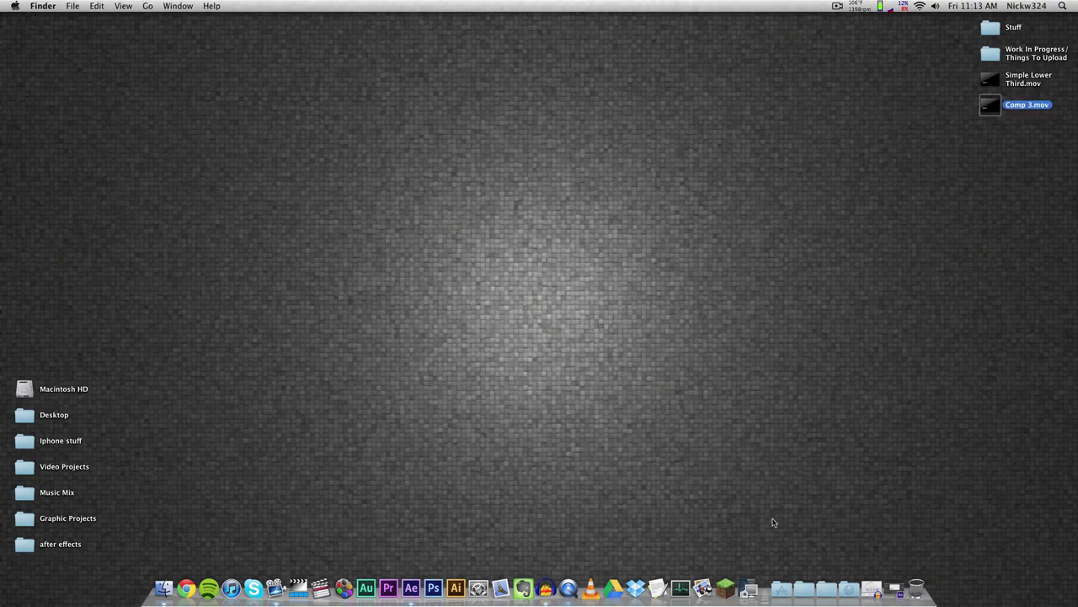
Step: Import Comp 3.mov from the desktop into the Simple Lower Third After Effects project
click(894, 588)
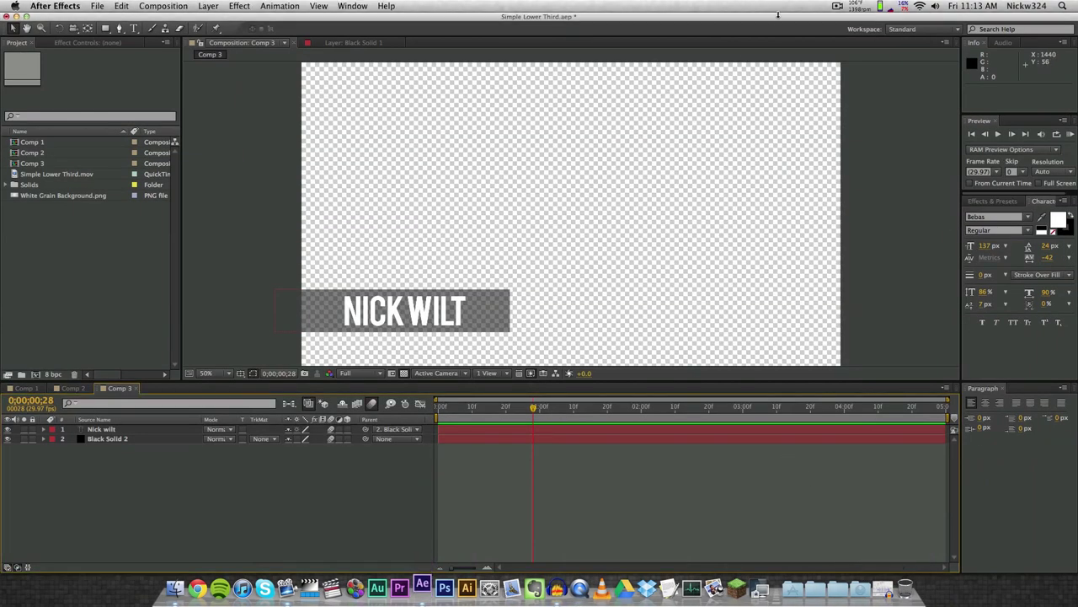
click(15, 17)
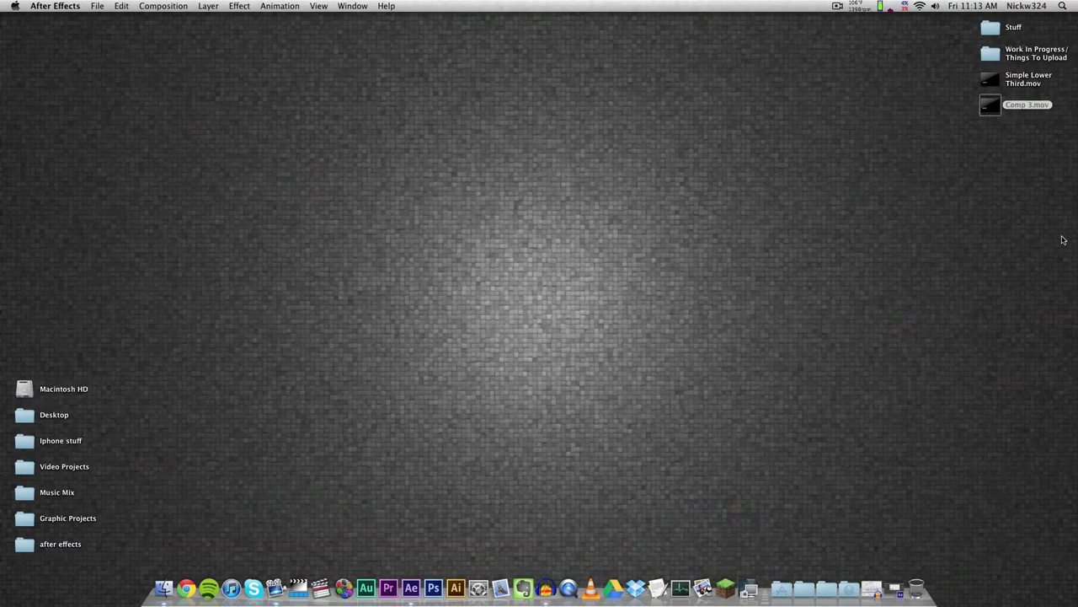
drag(991, 105, 70, 241)
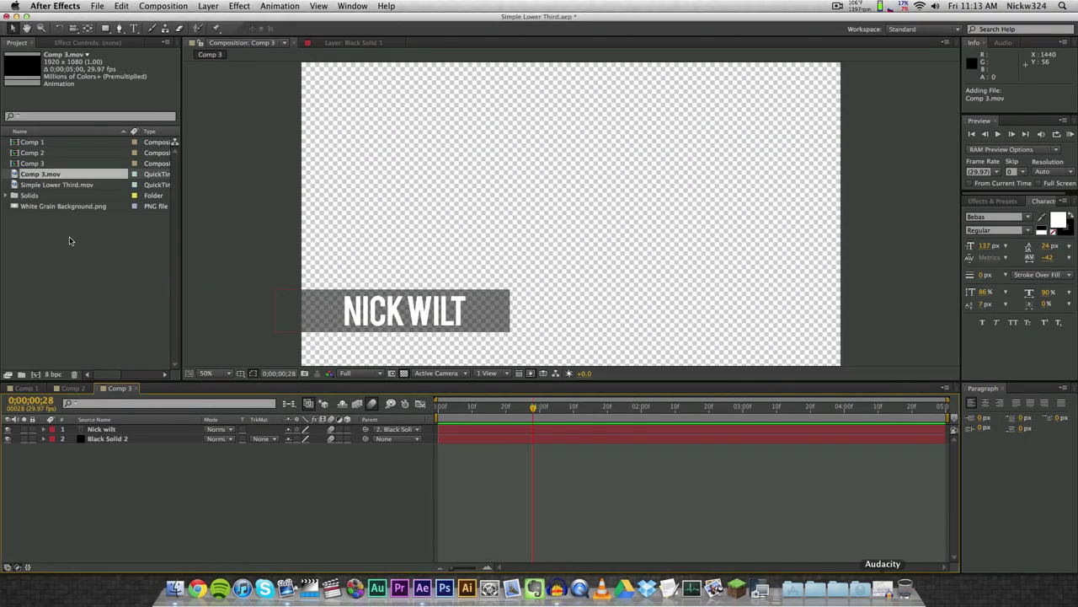
Step: In Comp 2, swap Simple Lower Third.mov for Comp 3.mov above White Grain Background.png, then preview it
click(71, 387)
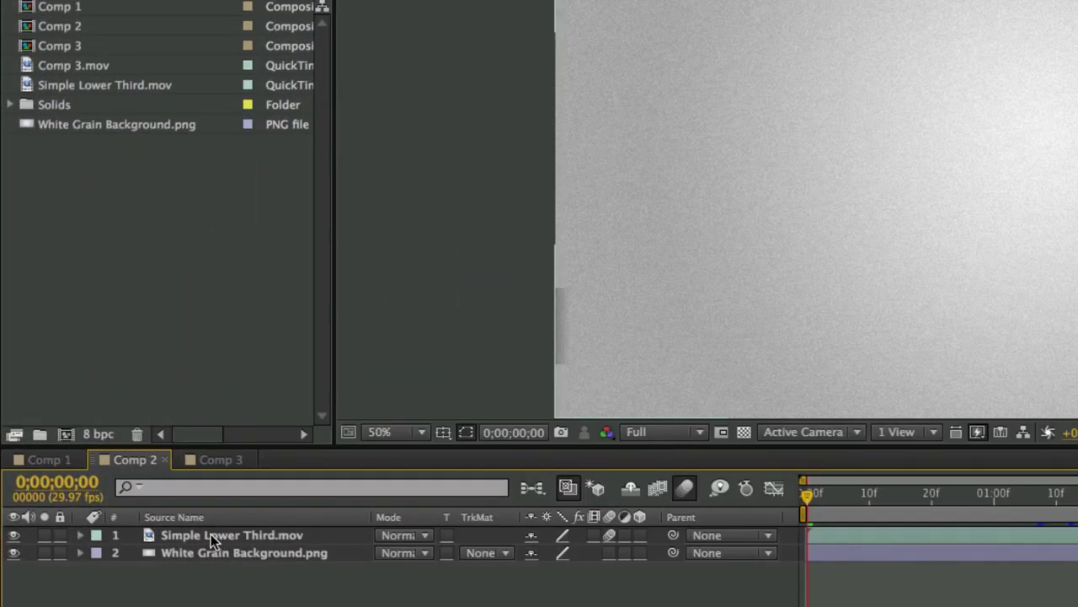
click(114, 430)
key(Delete)
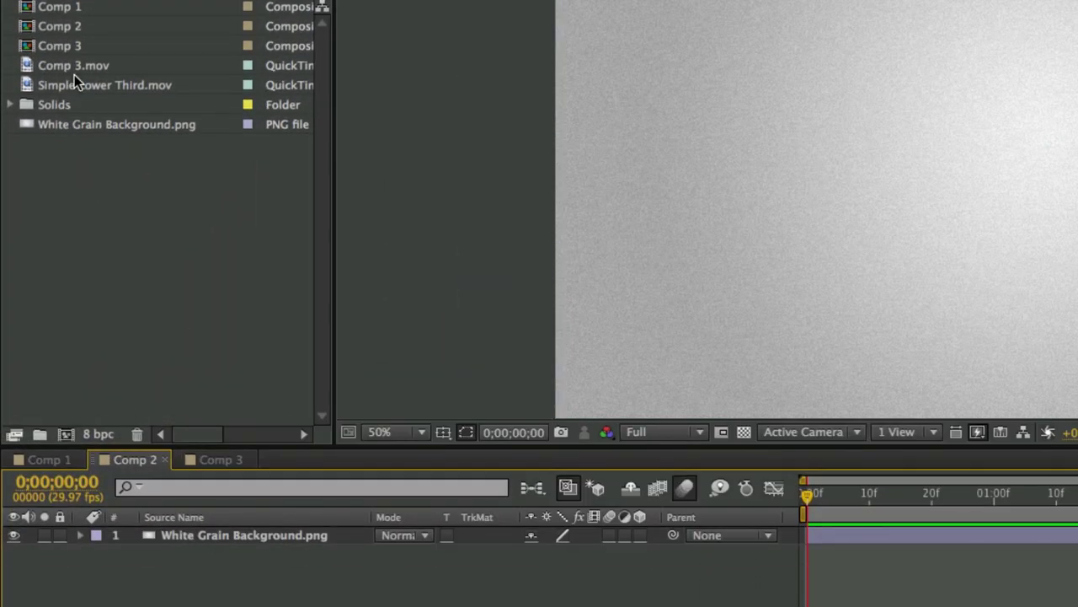
drag(72, 65, 160, 525)
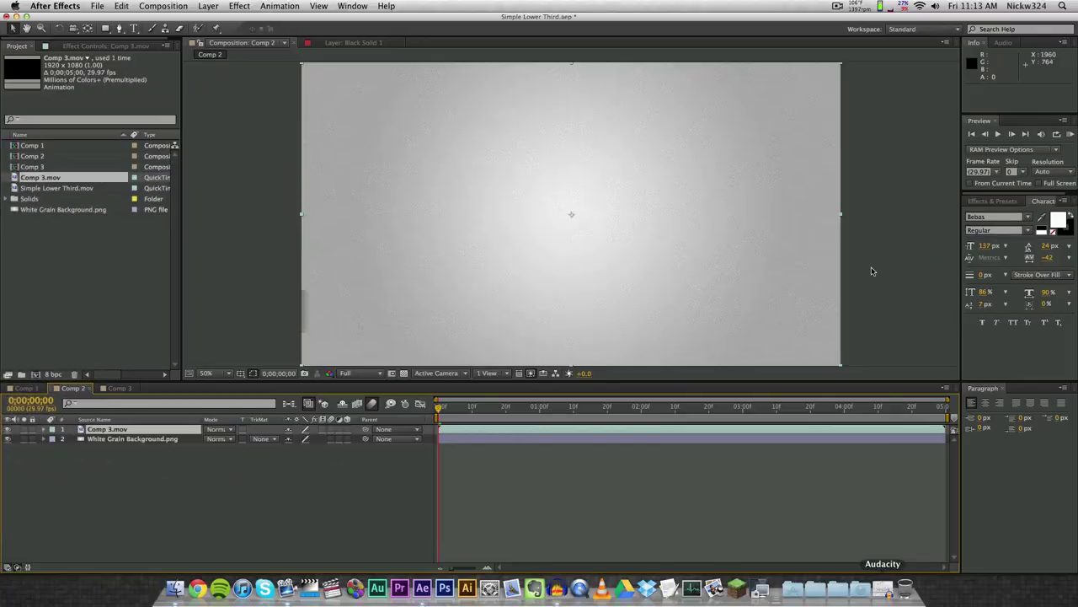
click(1071, 134)
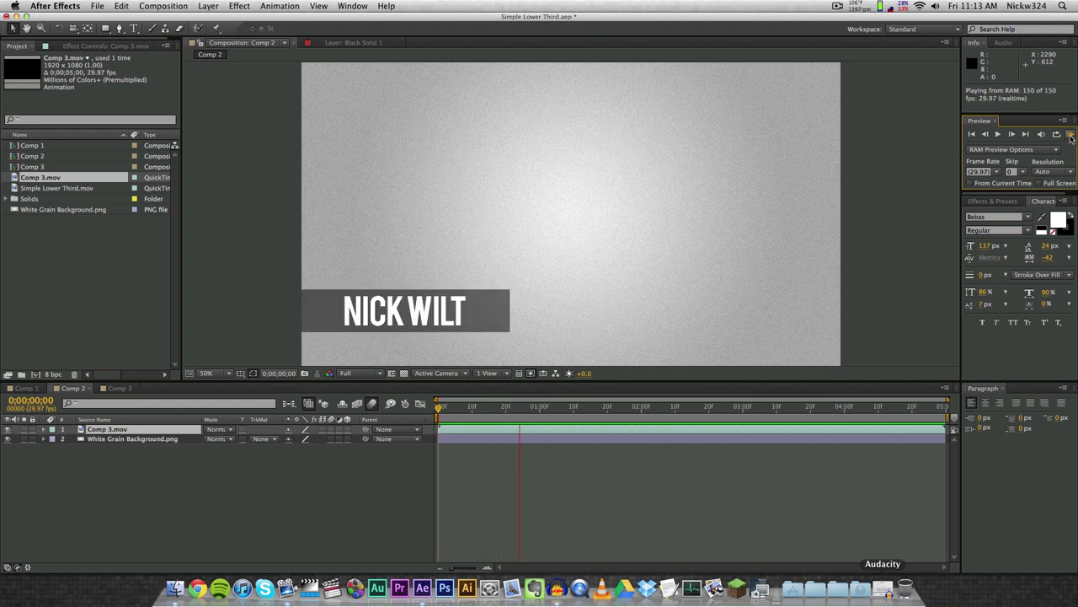
click(1071, 137)
mouse_move(462, 413)
mouse_down()
mouse_move(481, 413)
mouse_move(469, 413)
mouse_up()
click(331, 430)
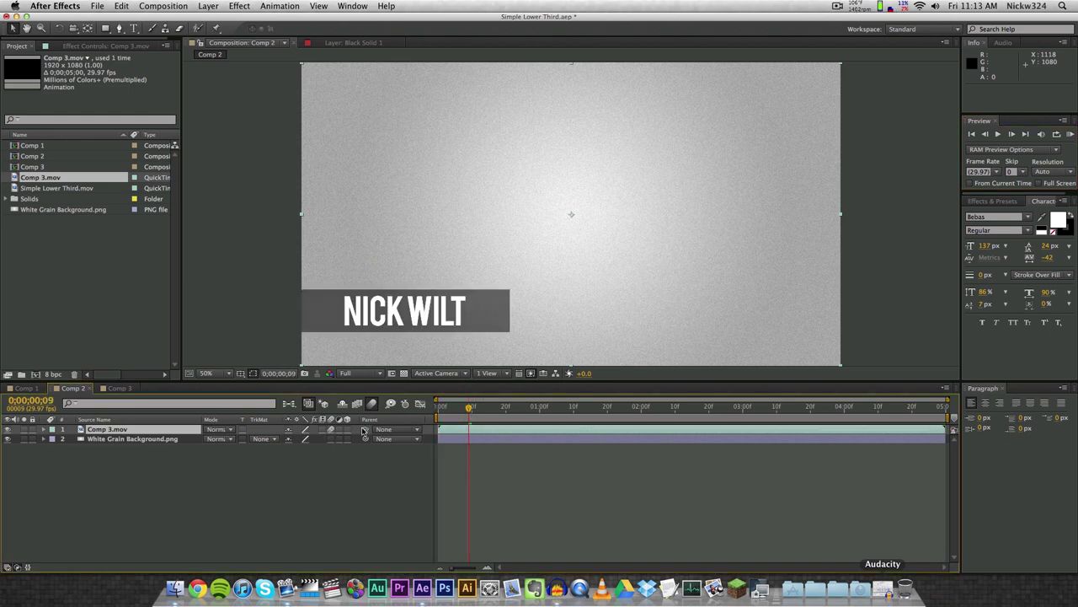
click(1070, 134)
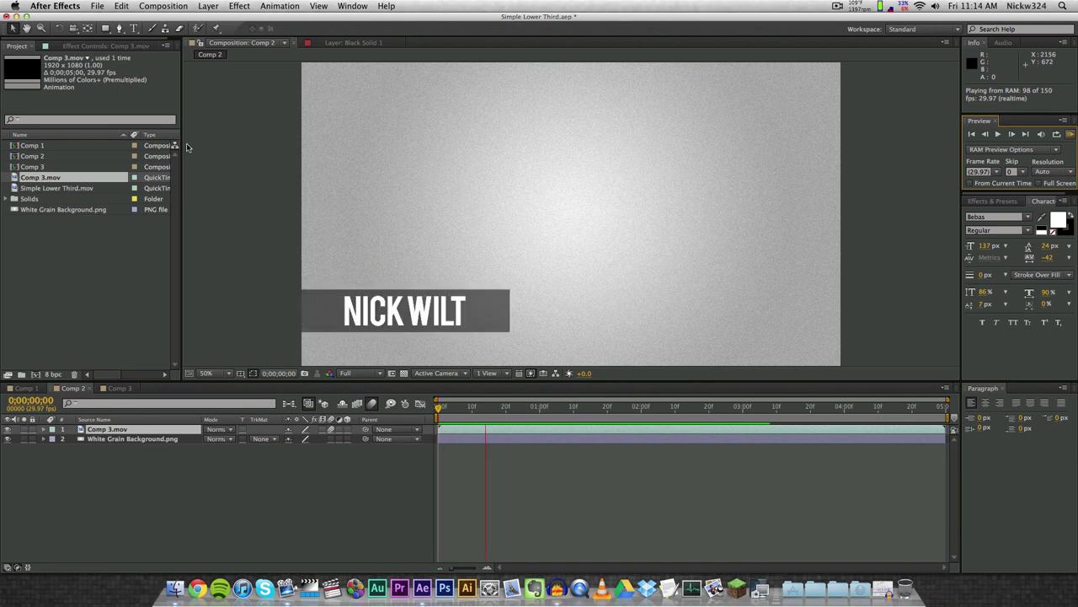
key(space)
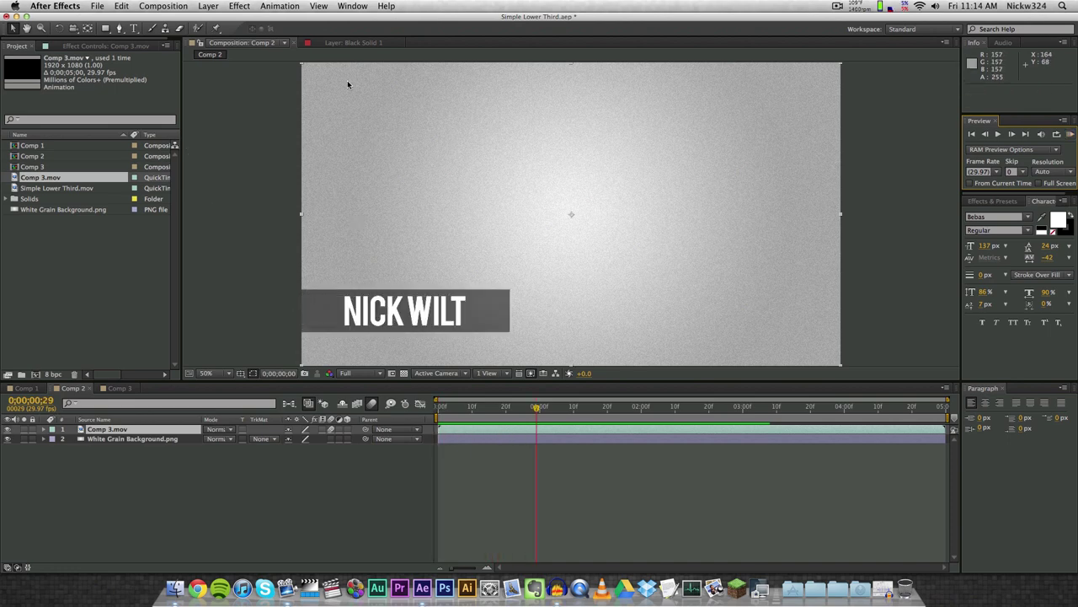
click(24, 389)
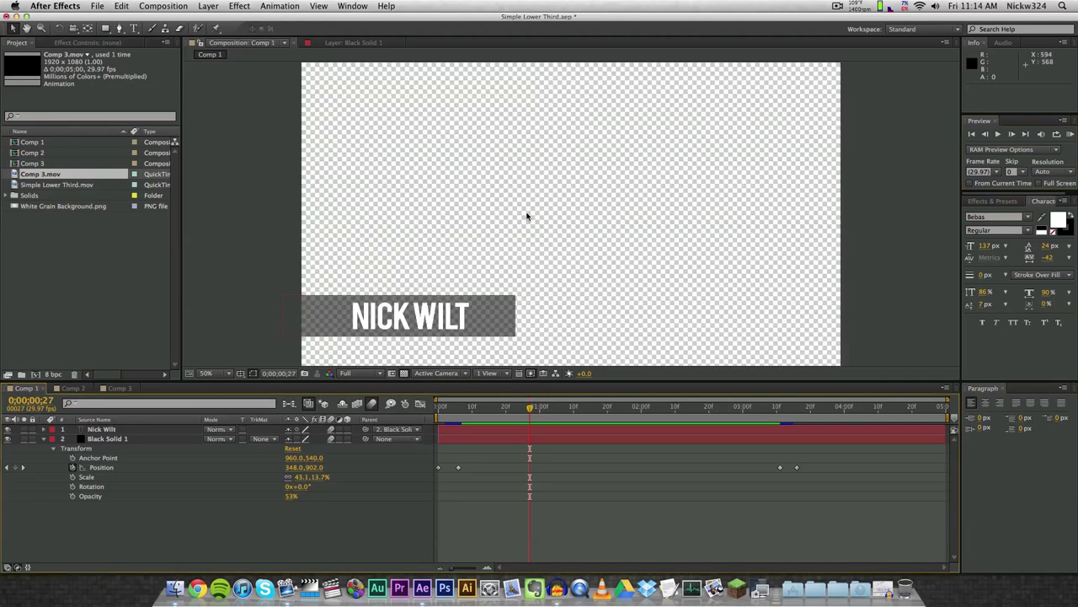